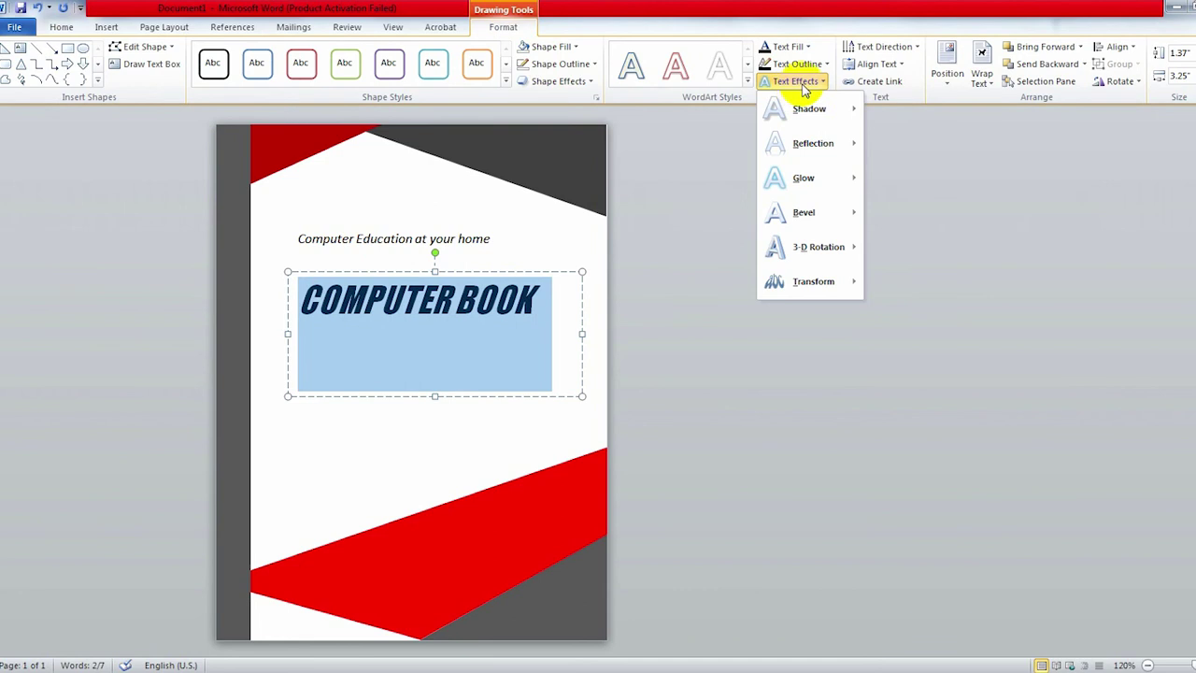
# Step: Dismiss the warp choices and resize the COMPUTER BOOK title box from its corner
pyautogui.moveTo(811, 280)
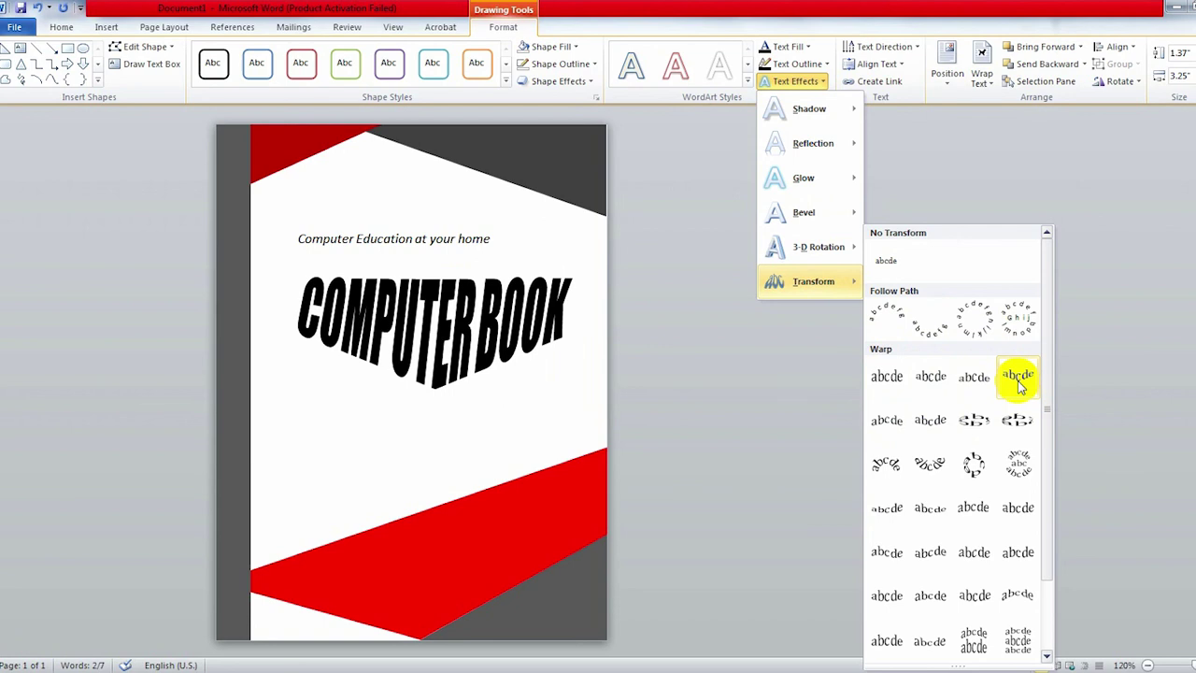
pyautogui.click(470, 327)
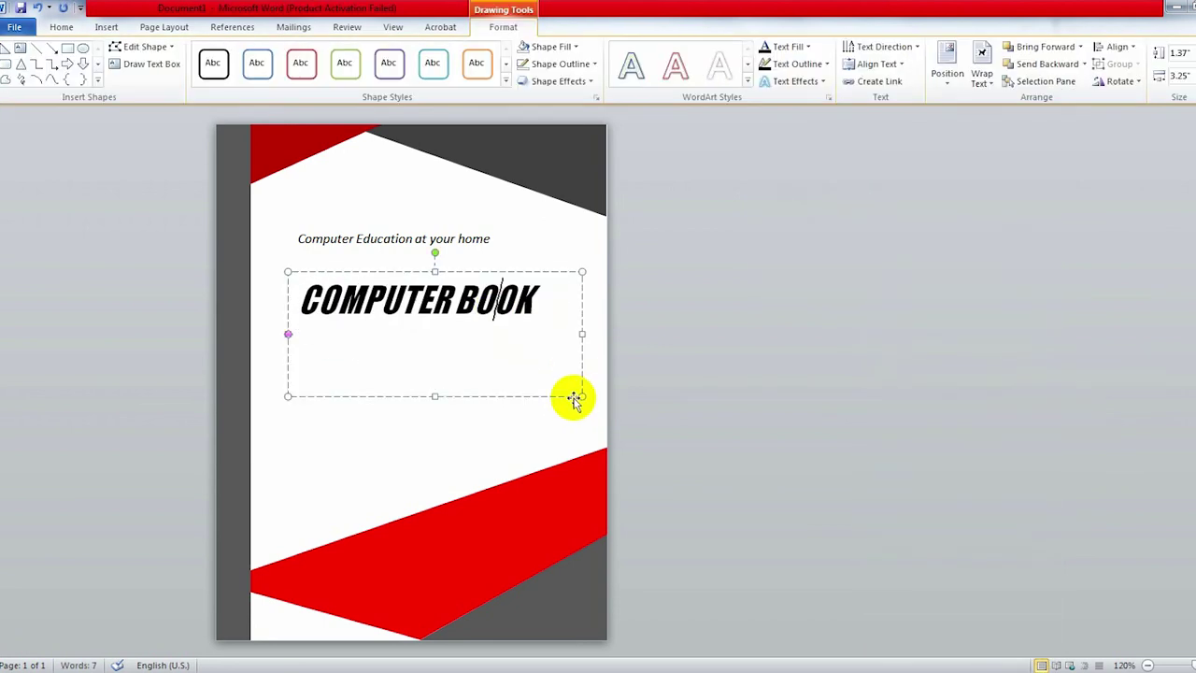
pyautogui.moveTo(572, 396); pyautogui.dragTo(574, 344)
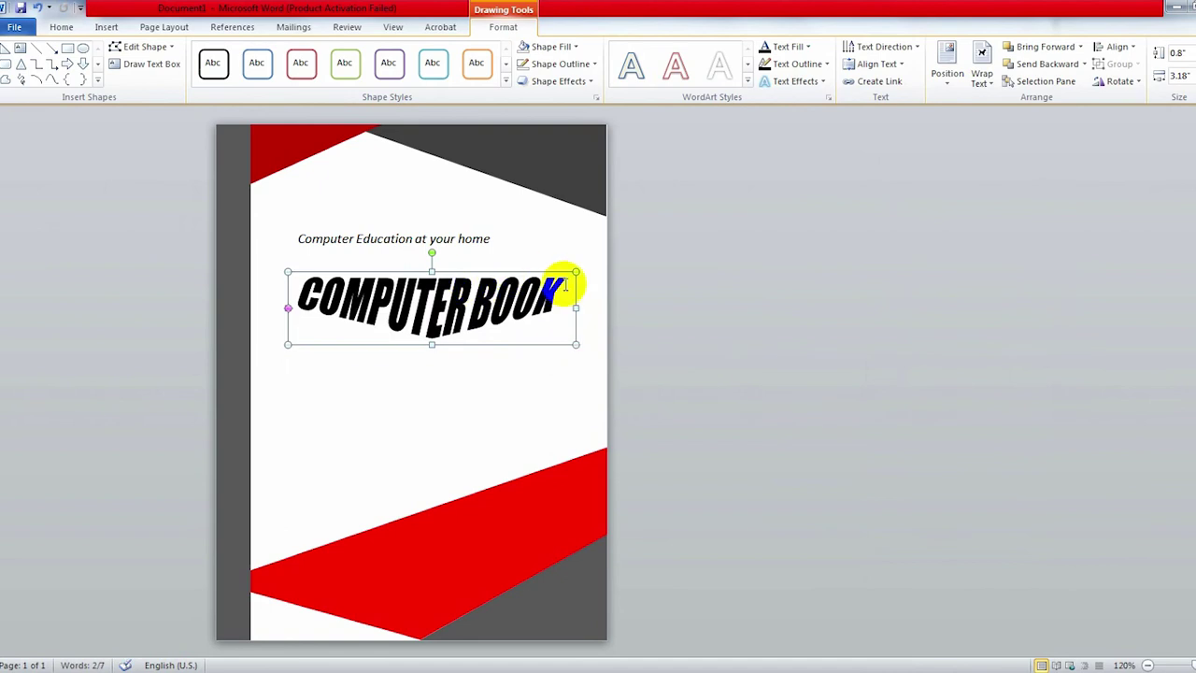
# Step: Apply a blue gradient WordArt style to the COMPUTER BOOK title text
pyautogui.click(548, 240)
pyautogui.click(508, 315)
pyautogui.moveTo(508, 315); pyautogui.dragTo(549, 205)
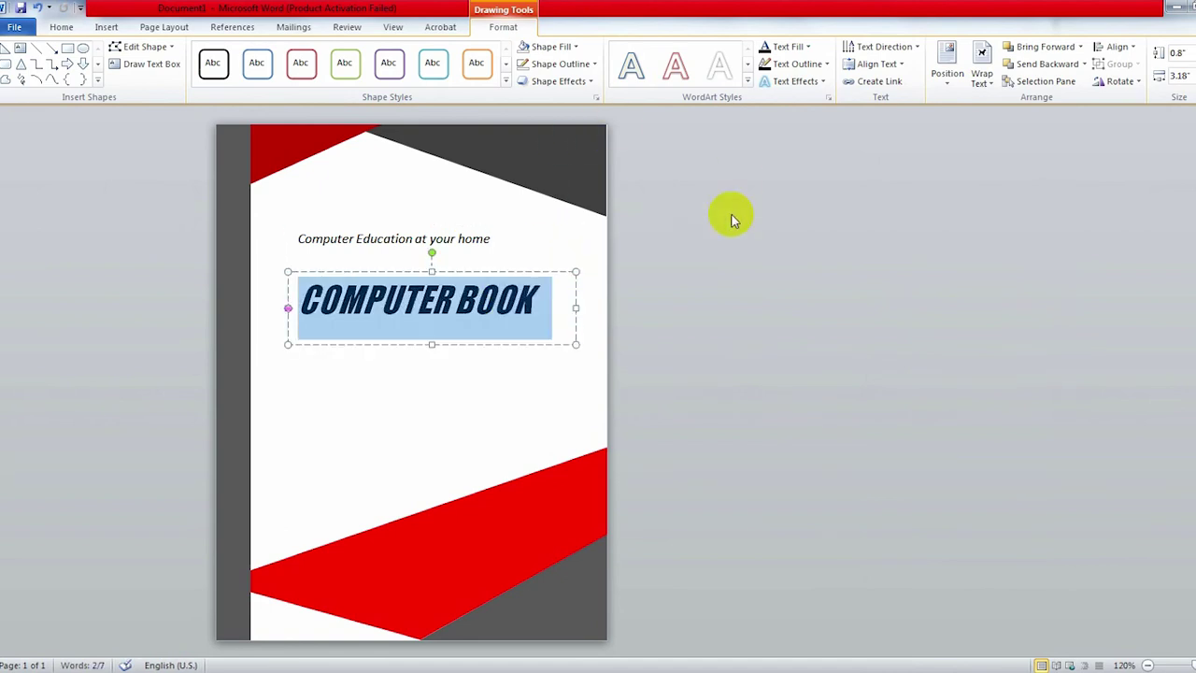
pyautogui.click(750, 82)
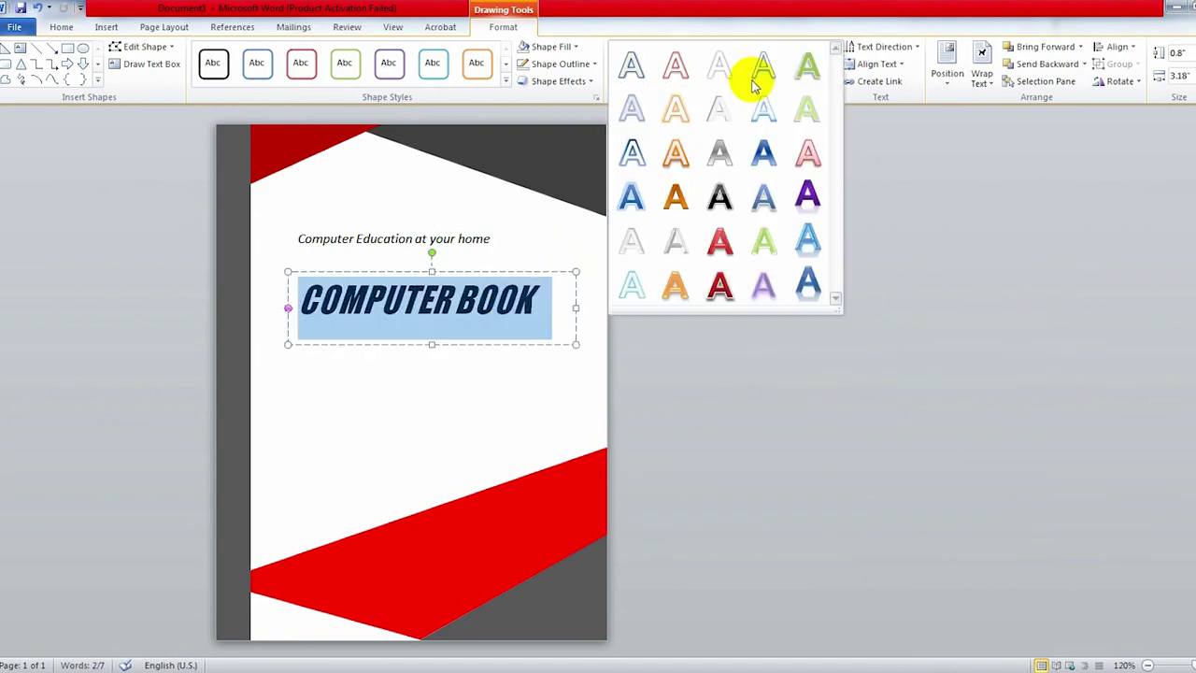
pyautogui.click(762, 191)
pyautogui.click(562, 408)
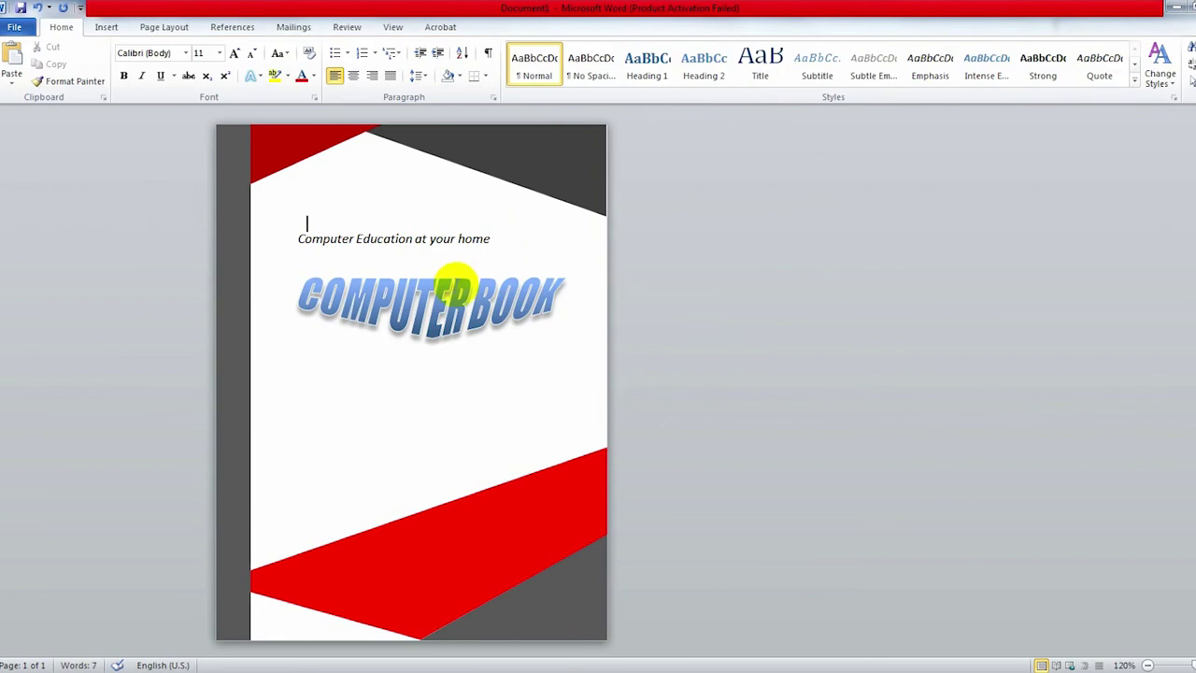
pyautogui.click(479, 281)
pyautogui.click(478, 272)
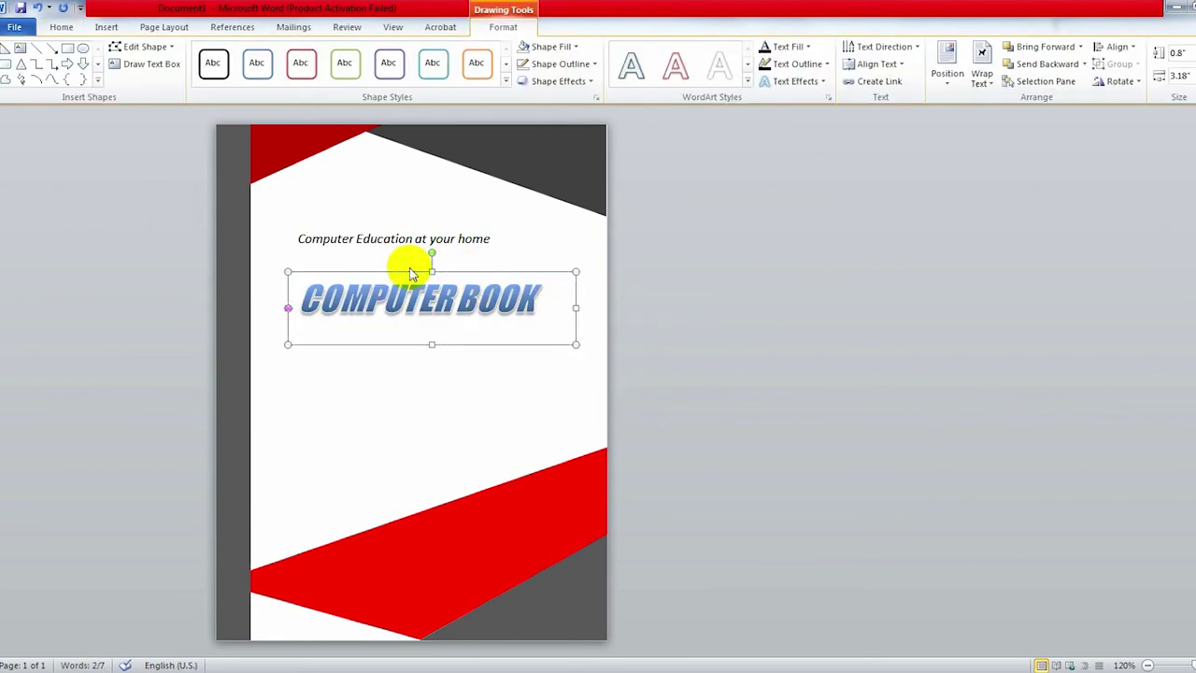
pyautogui.click(515, 408)
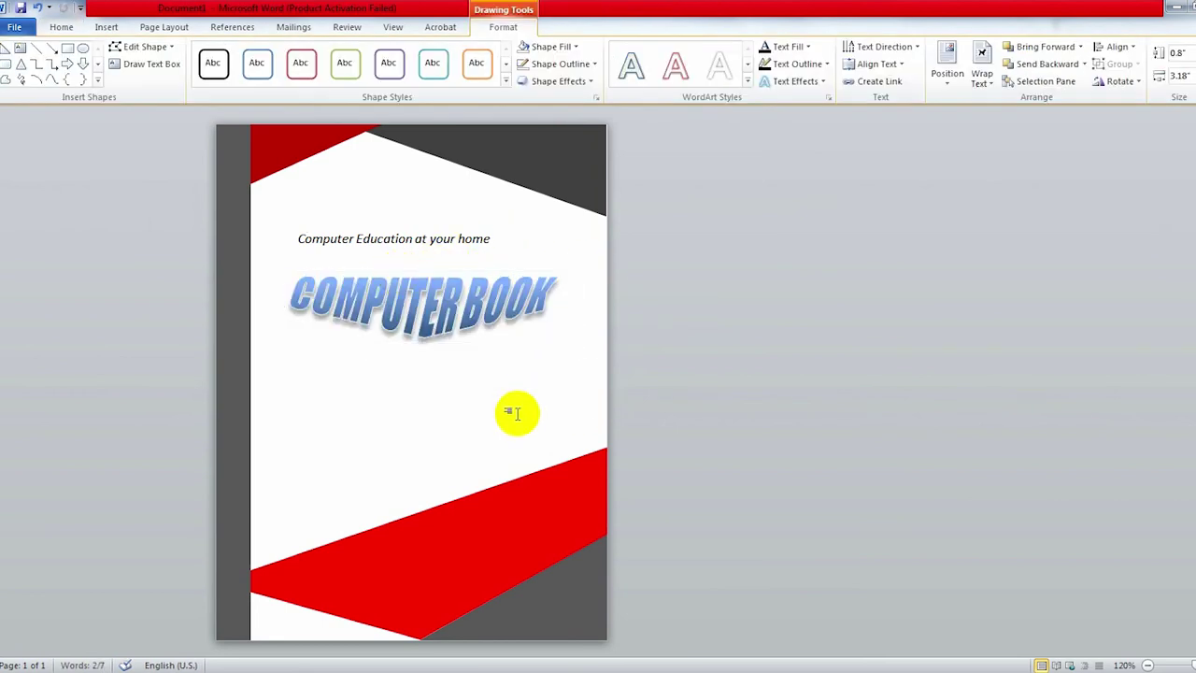
# Step: Select the 'Computer Education at your home' tagline box's text and shape, then deselect it
pyautogui.click(435, 241)
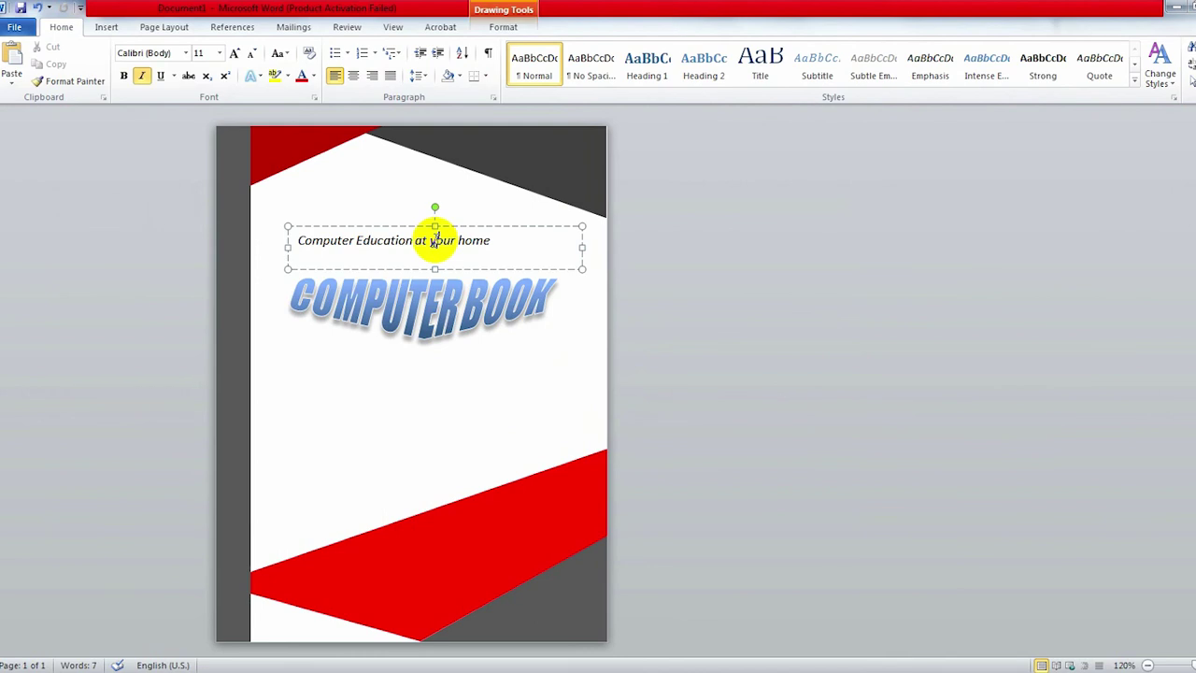
pyautogui.tripleClick(434, 241)
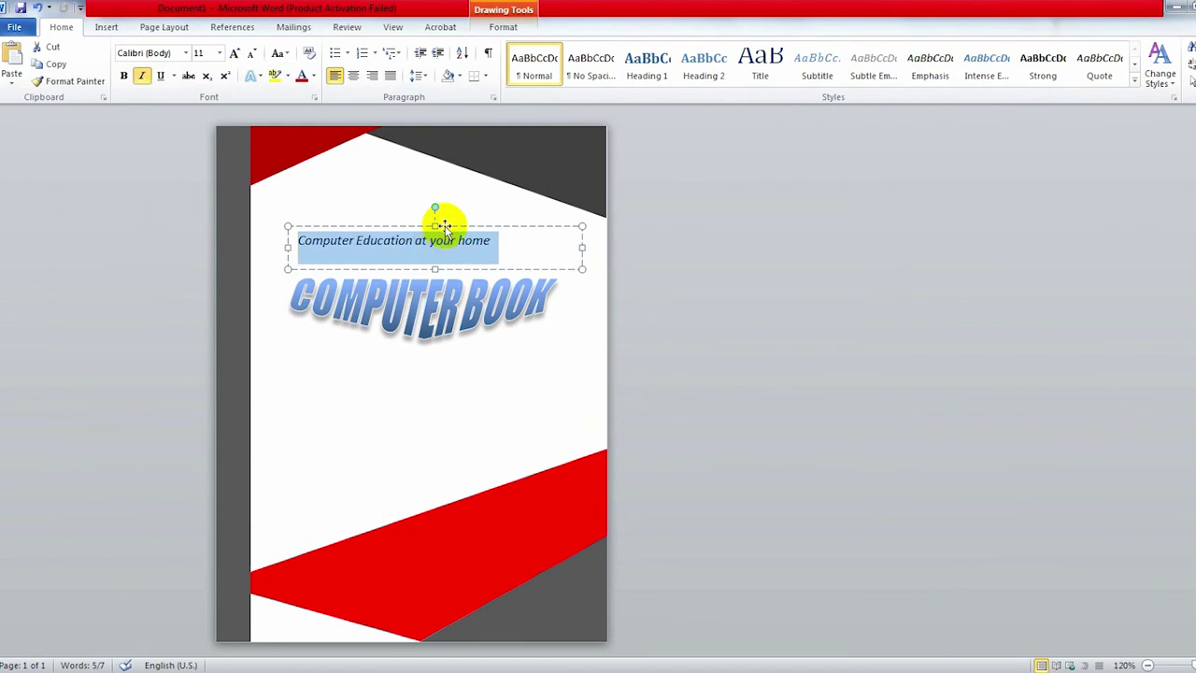
pyautogui.click(445, 227)
pyautogui.click(470, 401)
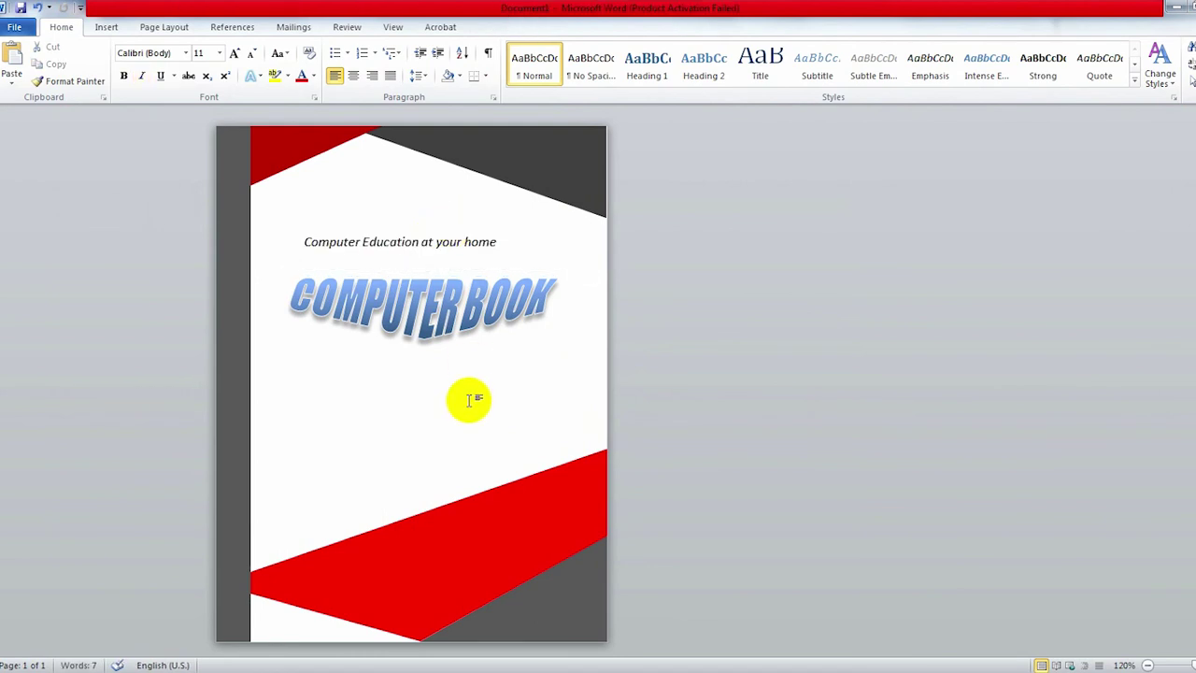
pyautogui.scroll(1, 470, 401)
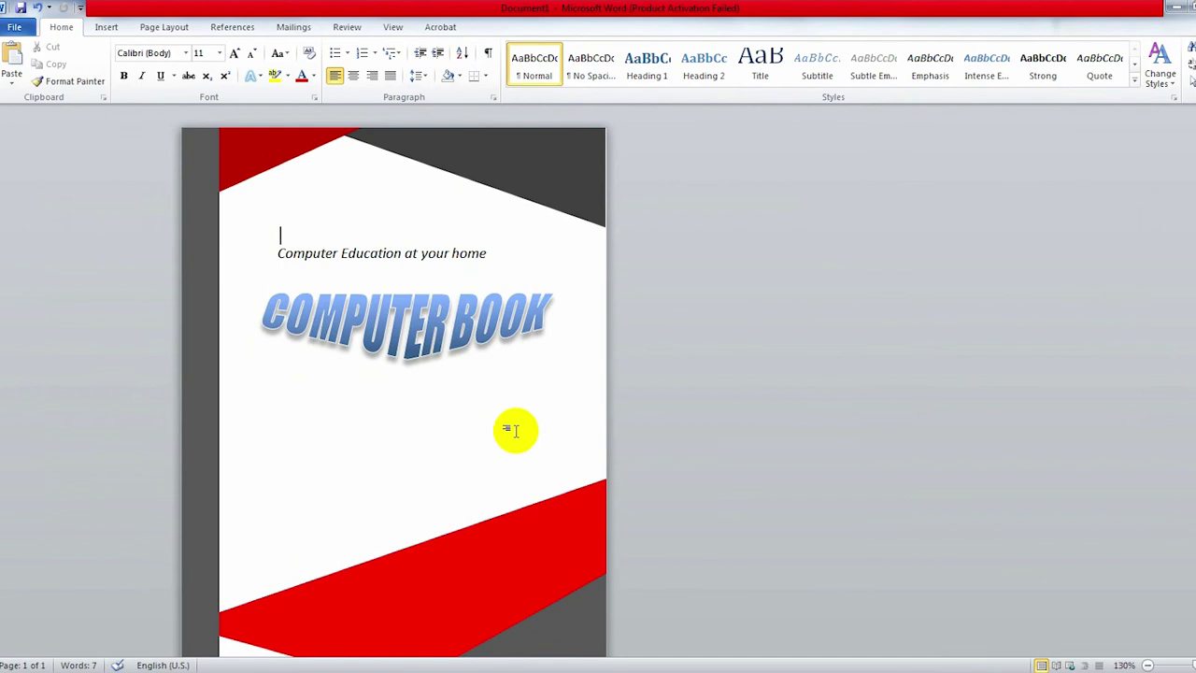
# Step: Give the COMPUTER BOOK title a bulging warp from Text Effects > Transform
pyautogui.tripleClick(493, 339)
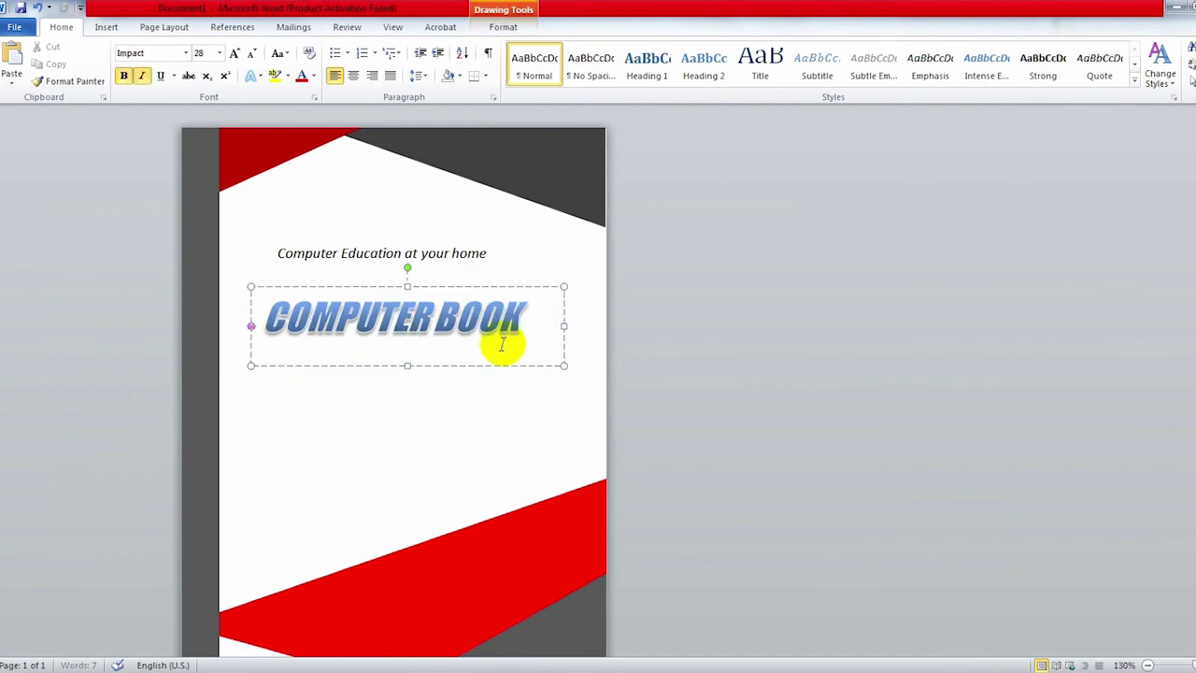
pyautogui.click(503, 26)
pyautogui.click(795, 81)
pyautogui.click(844, 281)
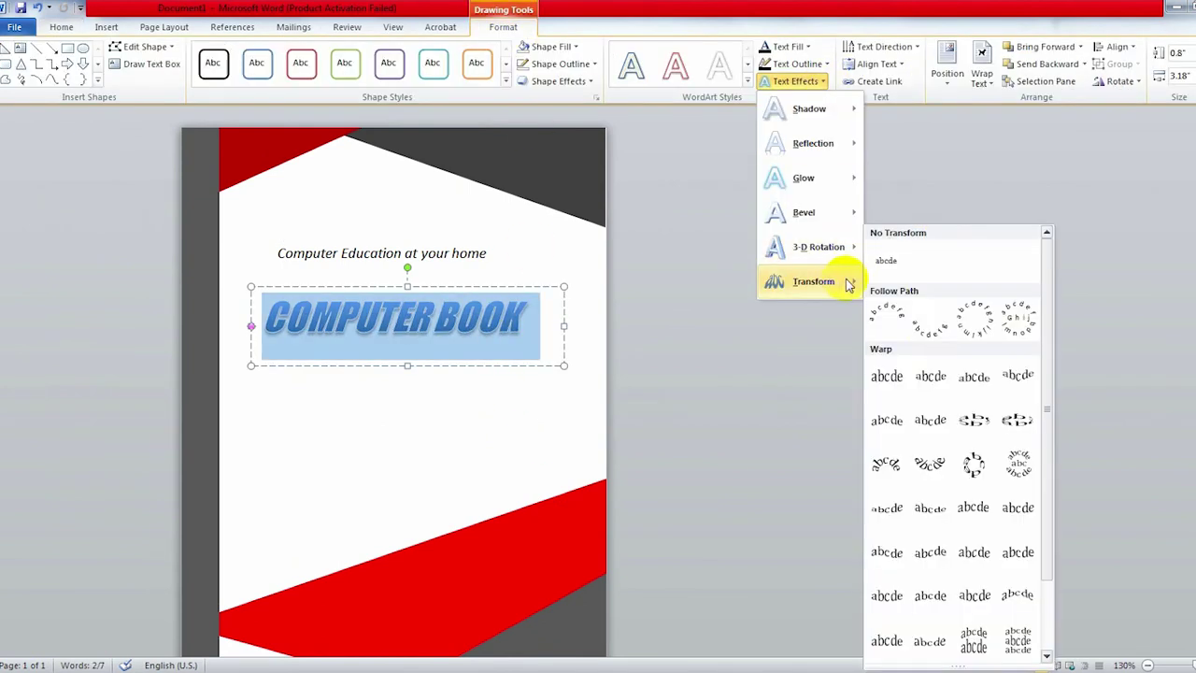
pyautogui.click(962, 383)
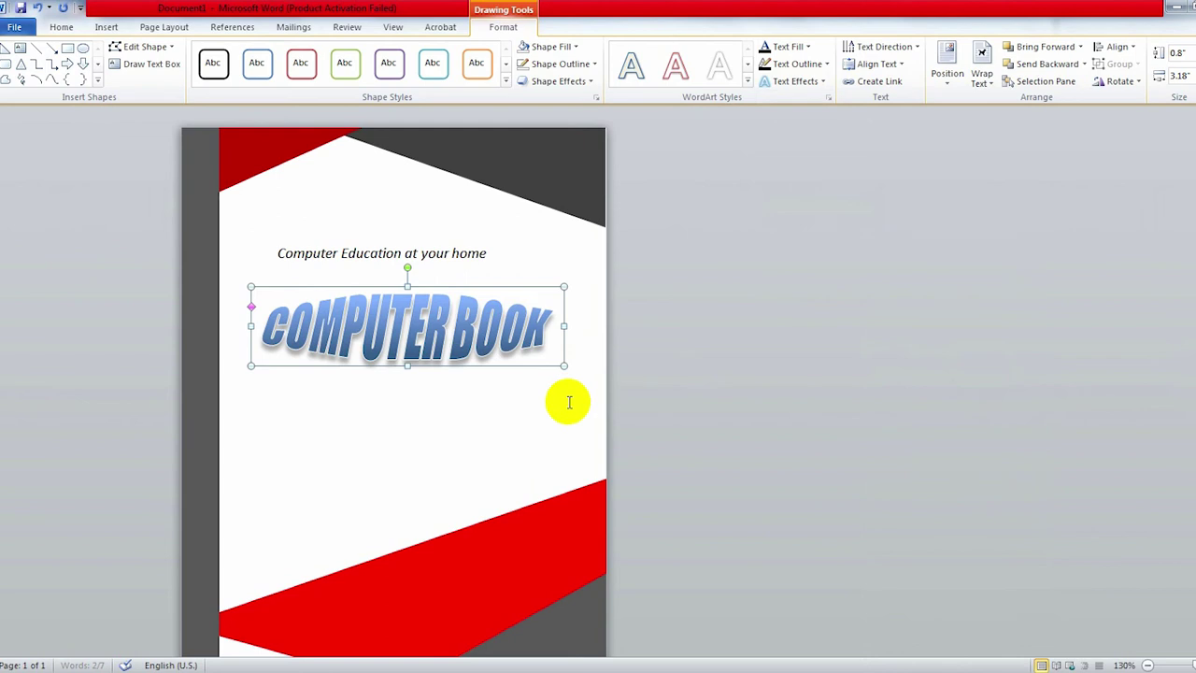
pyautogui.click(547, 427)
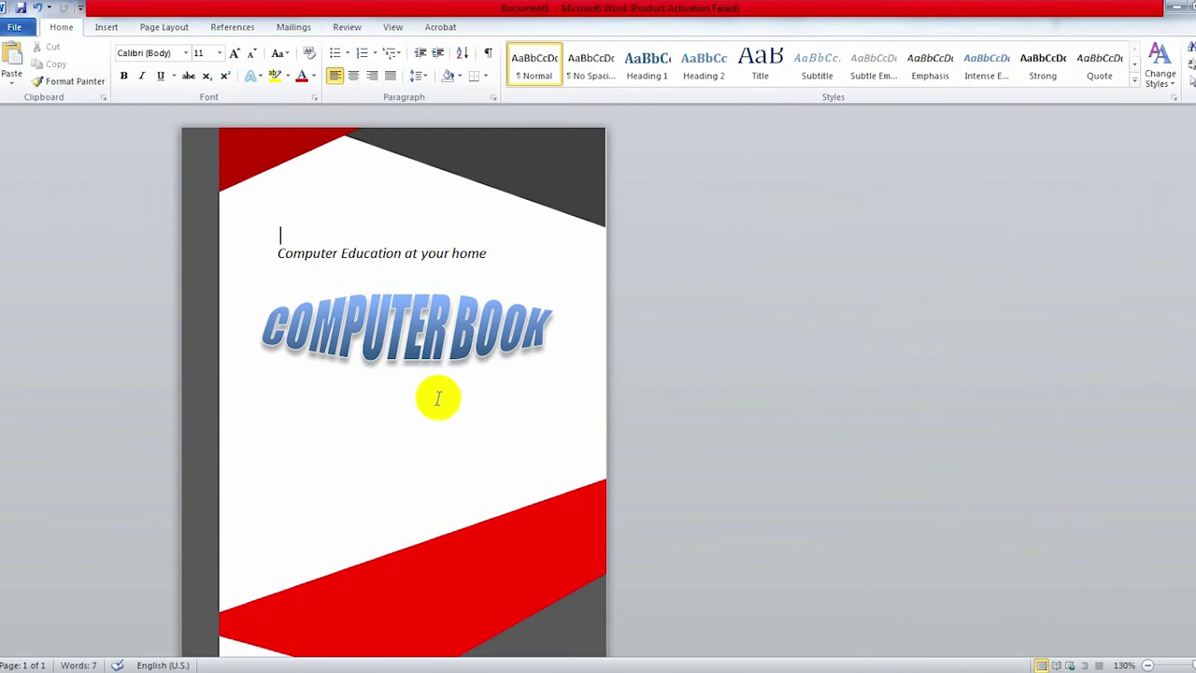
# Step: Paste a duplicate of the tagline text box and move it onto the lower red band
pyautogui.click(346, 241)
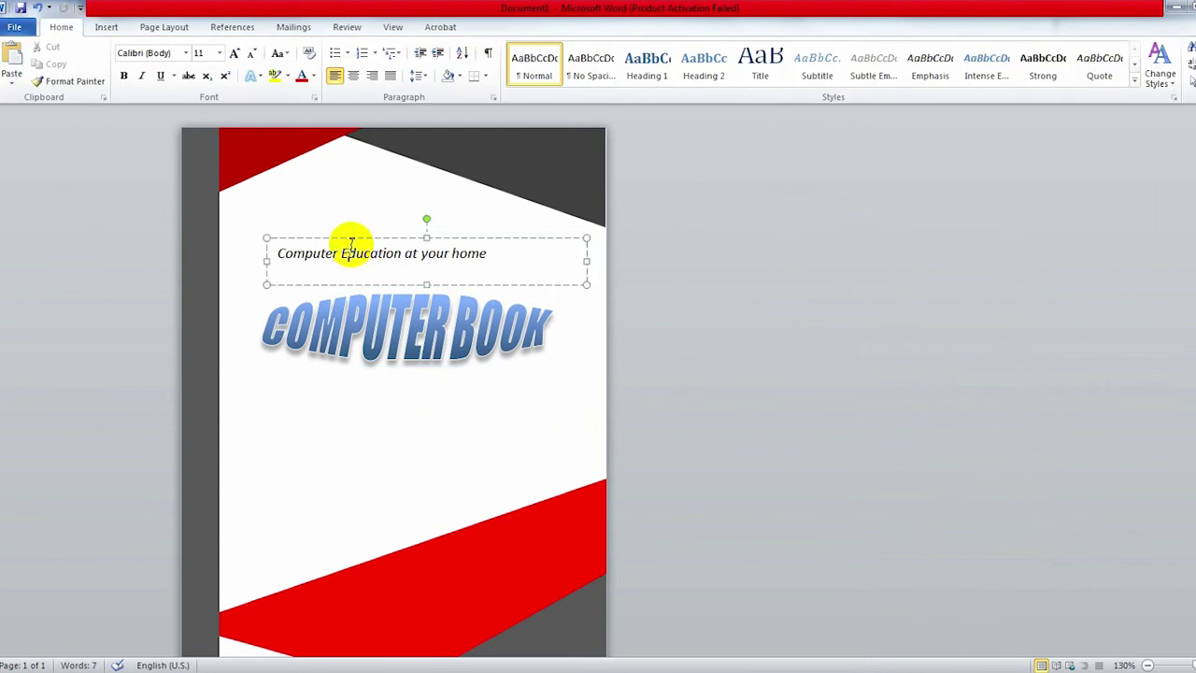
pyautogui.click(60, 26)
pyautogui.click(399, 458)
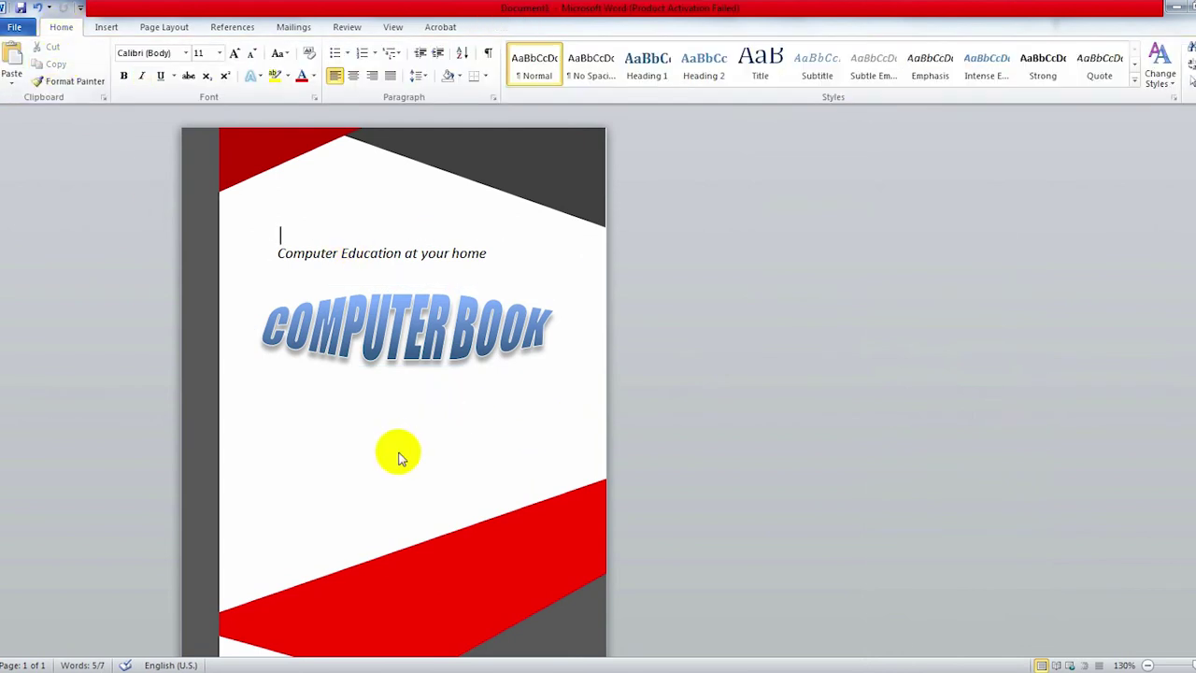
pyautogui.click(11, 58)
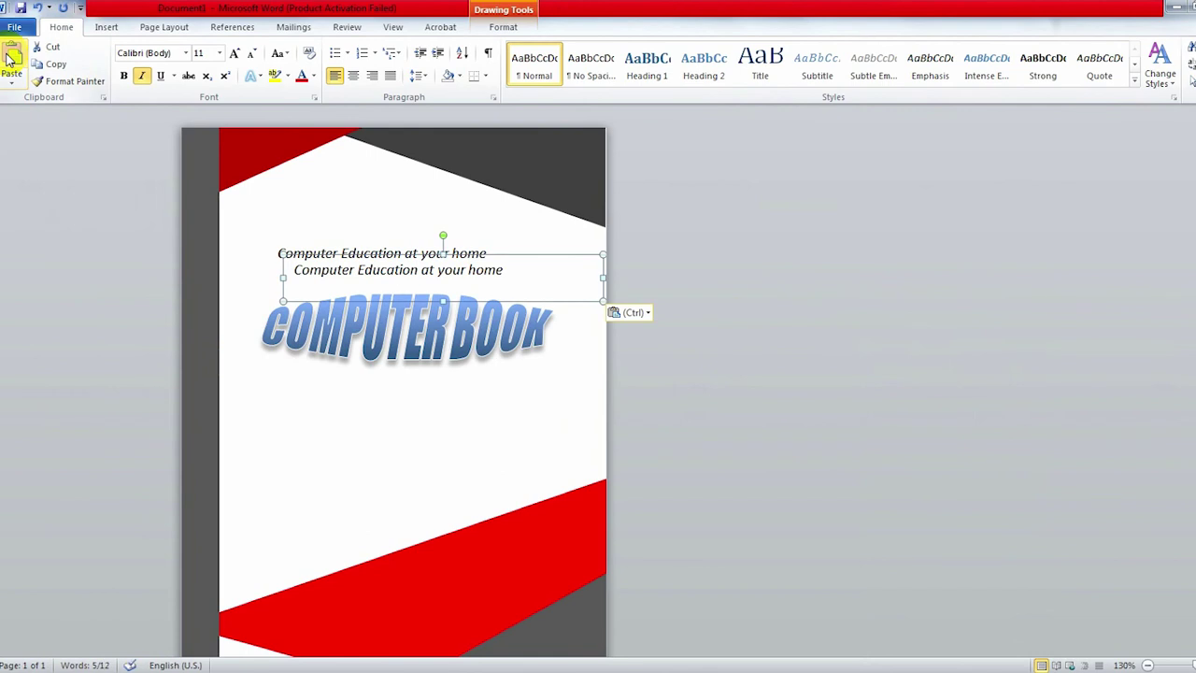
pyautogui.moveTo(513, 250); pyautogui.dragTo(478, 480)
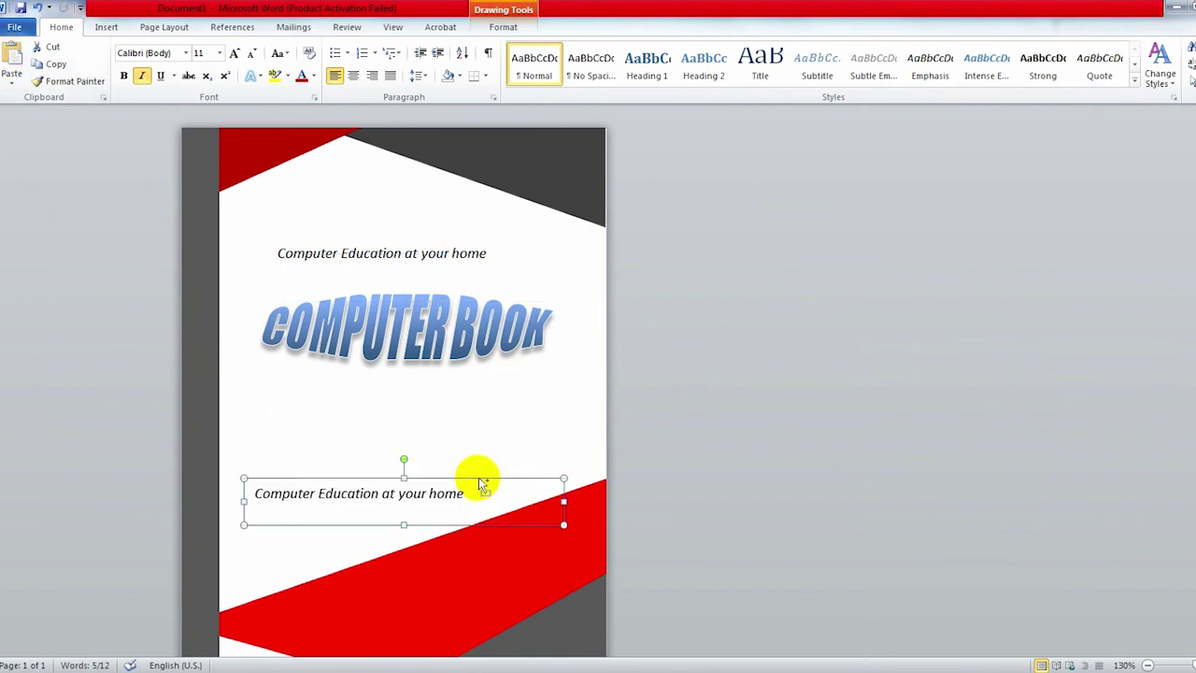
pyautogui.moveTo(384, 477); pyautogui.dragTo(442, 556)
# Step: Make the duplicate's text upright and white, then delete its text
pyautogui.tripleClick(439, 572)
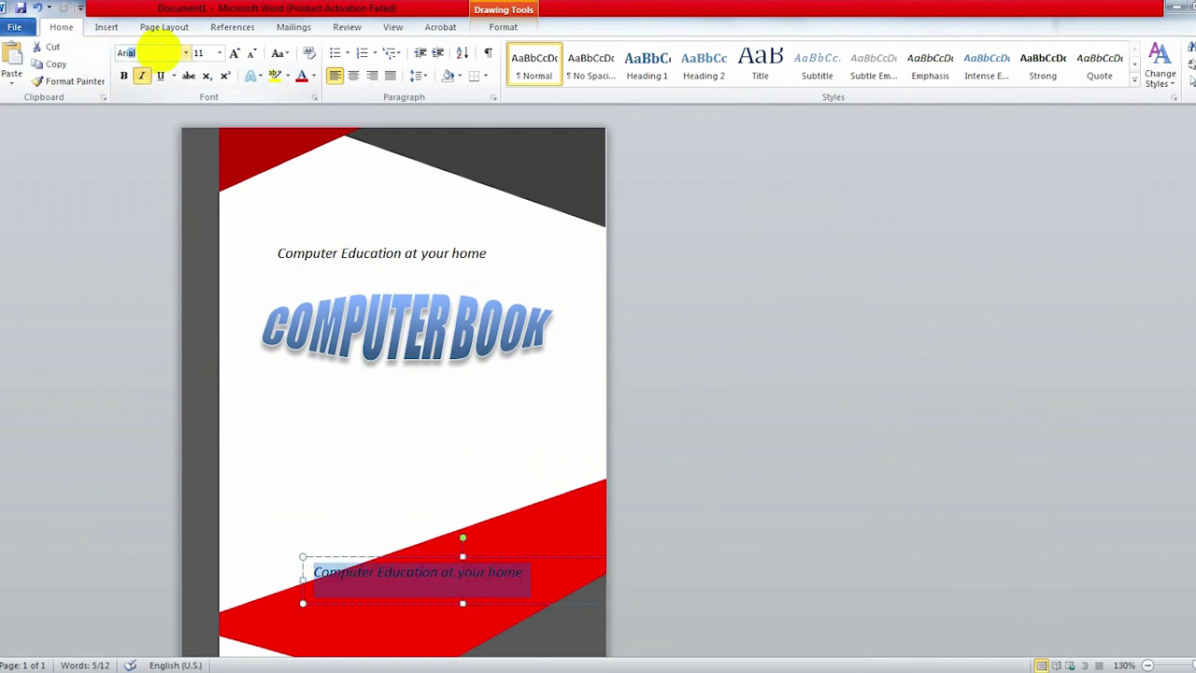
pyautogui.click(141, 75)
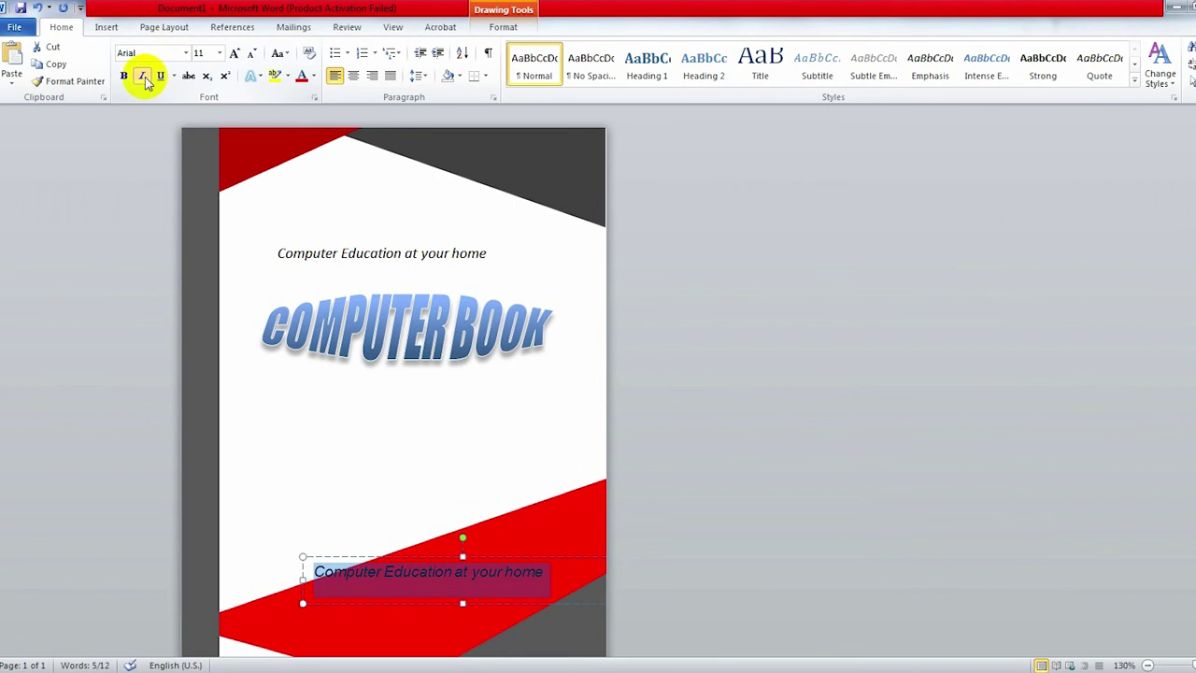
pyautogui.click(313, 76)
pyautogui.click(302, 125)
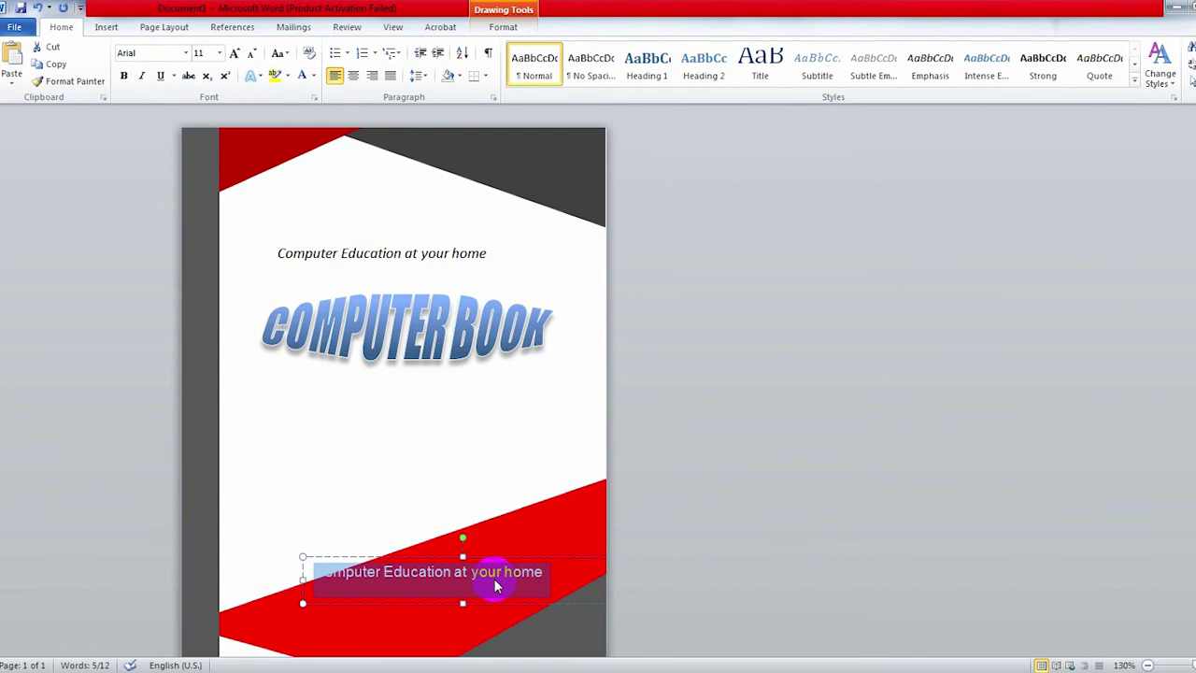
pyautogui.press('Delete')
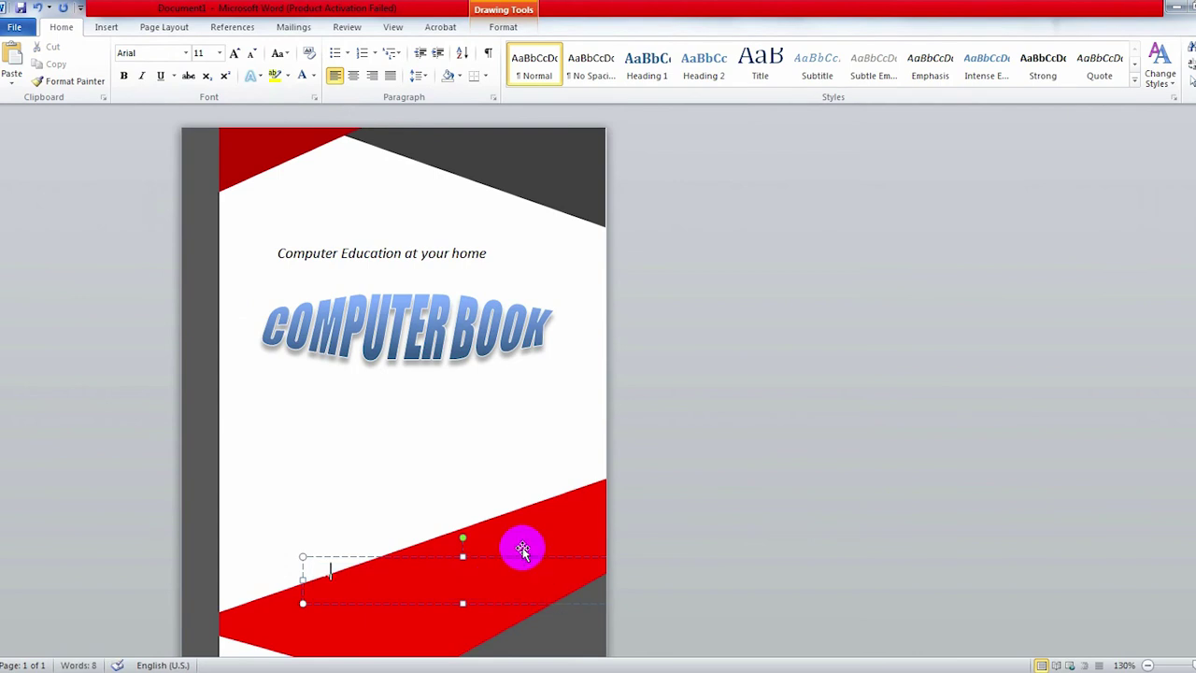
# Step: Position the white 'Author' and author-name credit box on the lower red band
pyautogui.moveTo(523, 559); pyautogui.dragTo(552, 560)
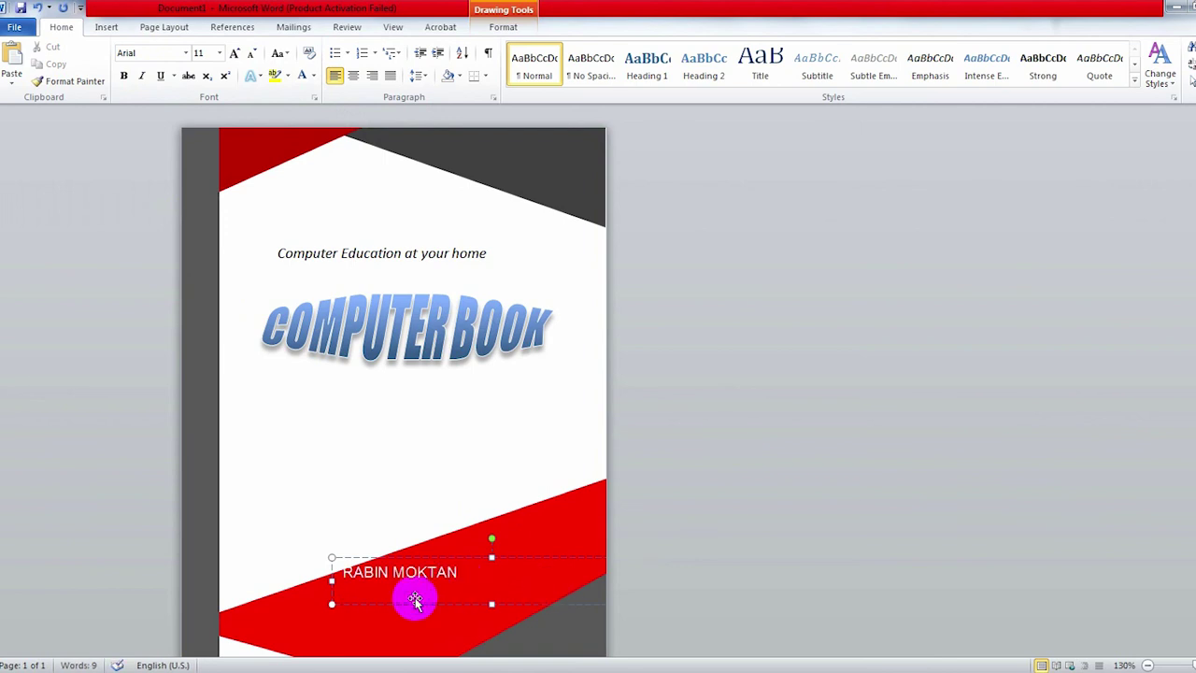
pyautogui.moveTo(331, 604); pyautogui.dragTo(429, 604)
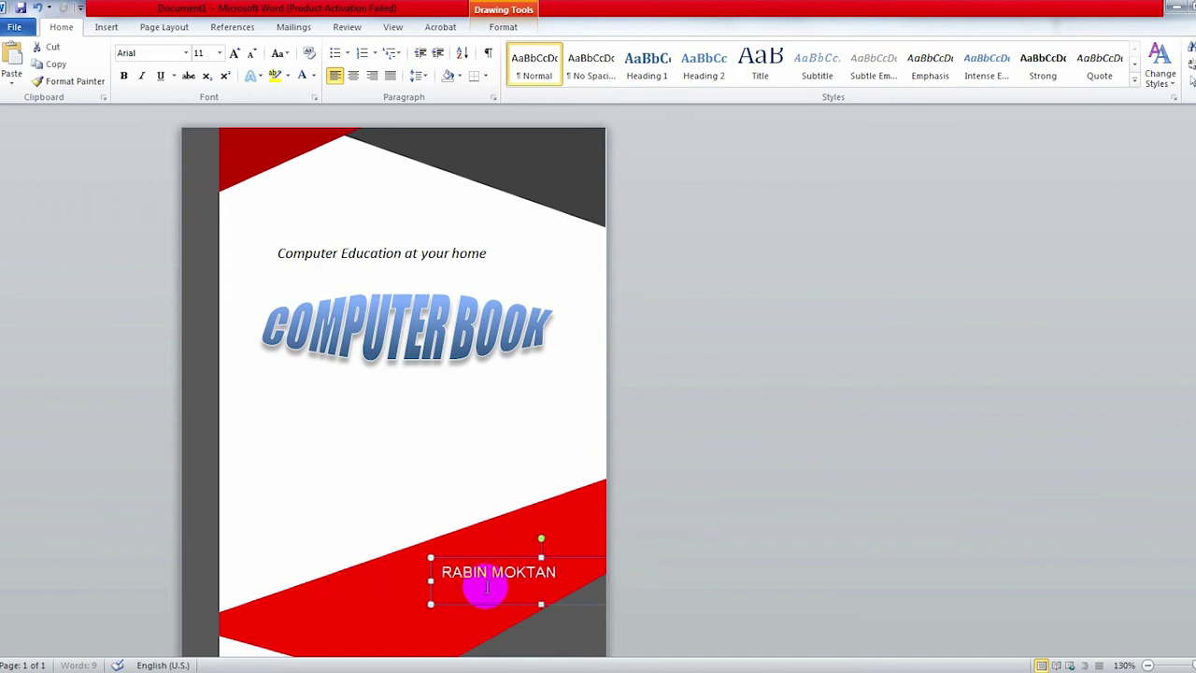
pyautogui.moveTo(486, 558); pyautogui.dragTo(427, 575)
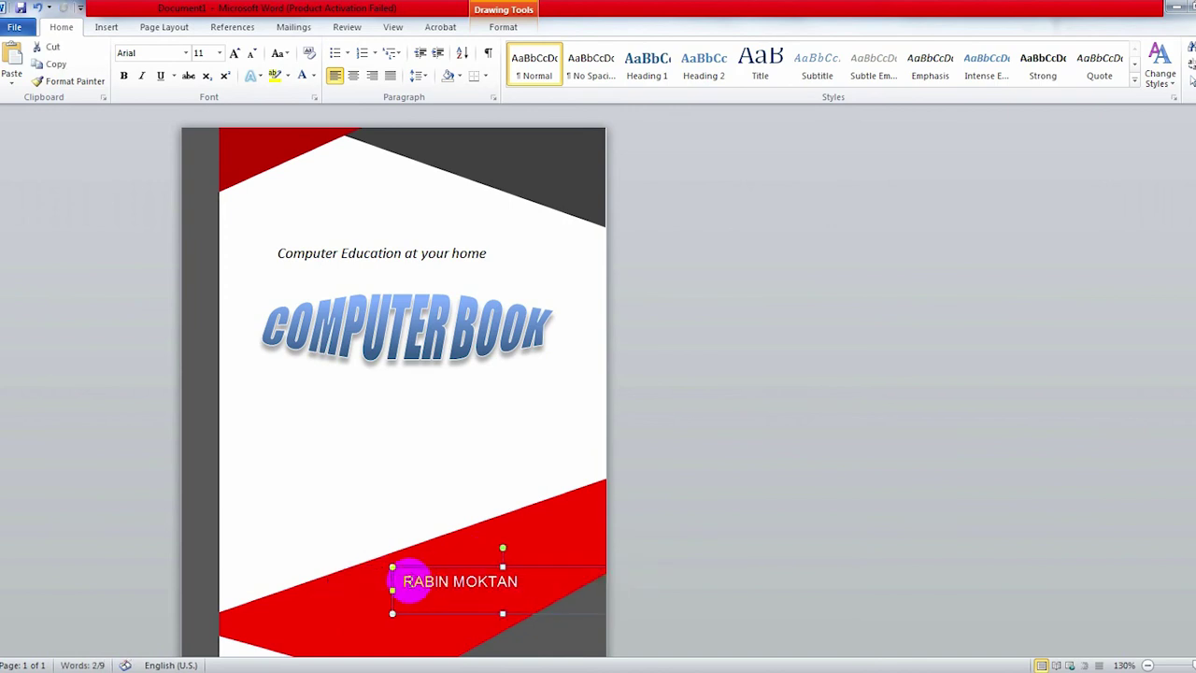
pyautogui.press('Delete')
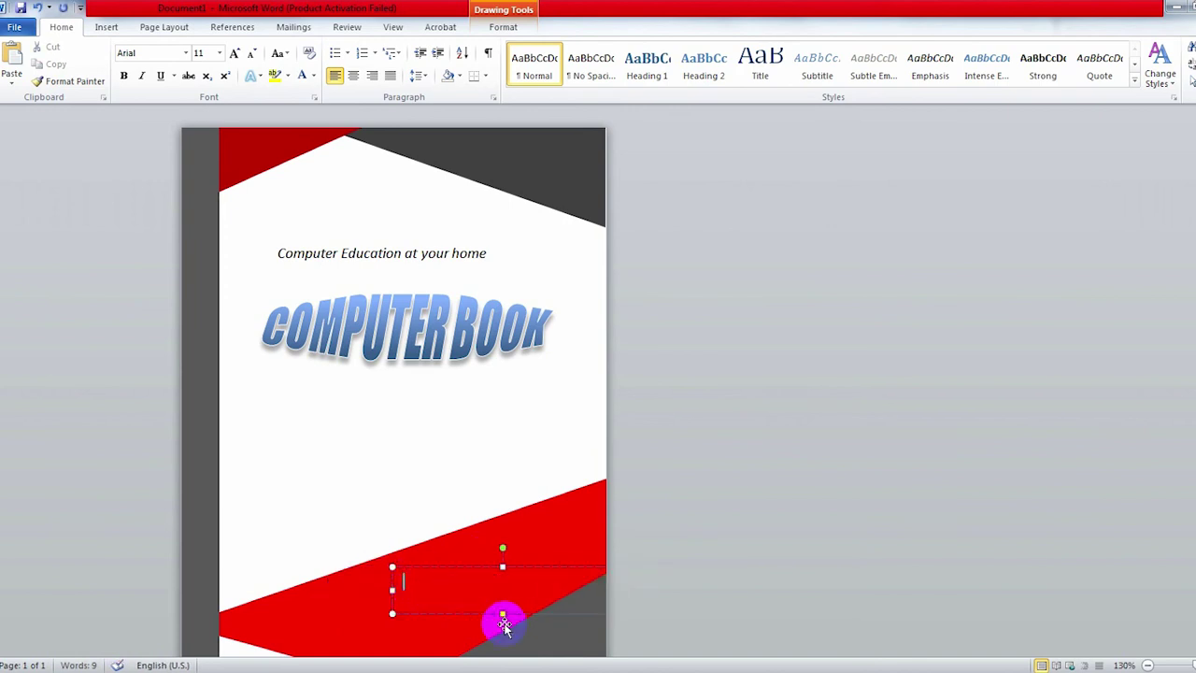
pyautogui.hotkey('ctrl', 'z')
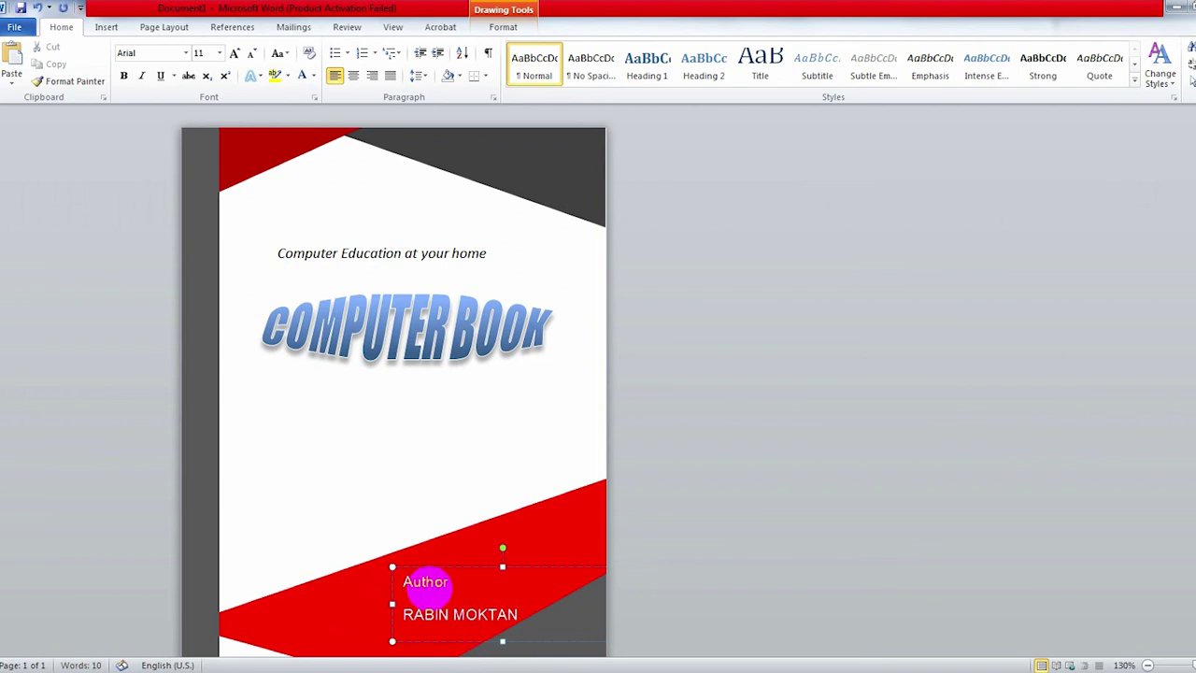
# Step: Centre both credit lines, remove the space after paragraph, and fit the box onto the band
pyautogui.moveTo(426, 581); pyautogui.dragTo(454, 547)
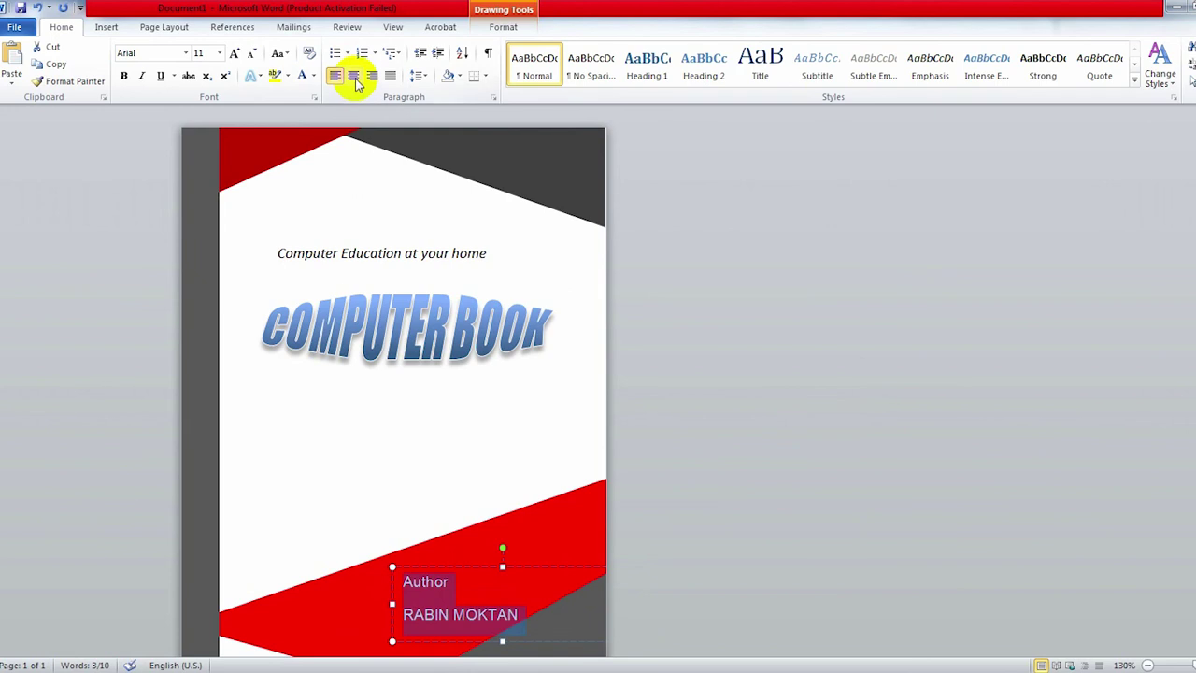
pyautogui.click(355, 78)
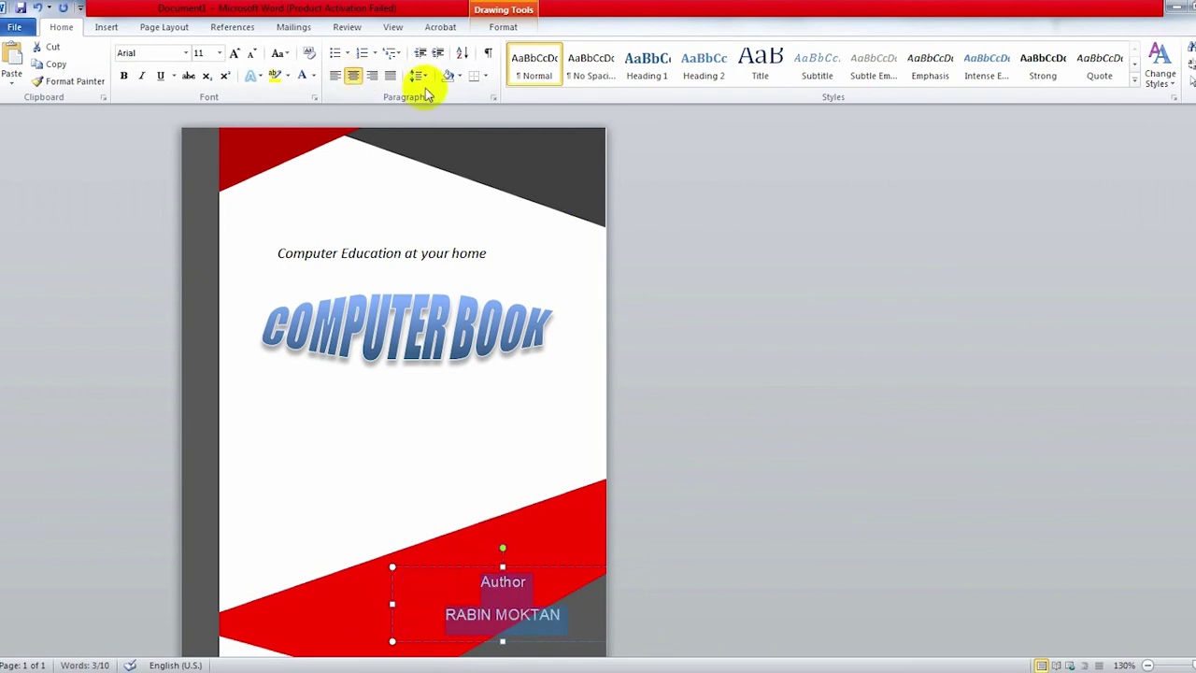
pyautogui.click(421, 77)
pyautogui.click(470, 246)
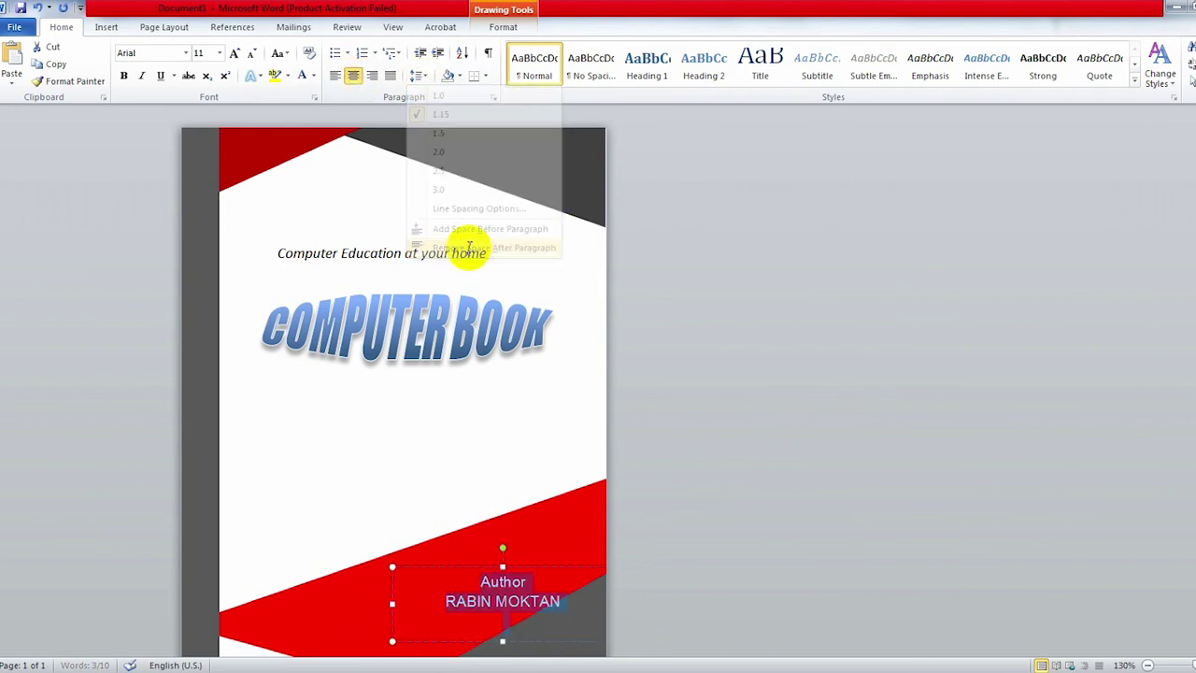
pyautogui.moveTo(534, 567); pyautogui.dragTo(507, 558)
pyautogui.moveTo(586, 631); pyautogui.dragTo(563, 607)
pyautogui.moveTo(507, 555); pyautogui.dragTo(505, 547)
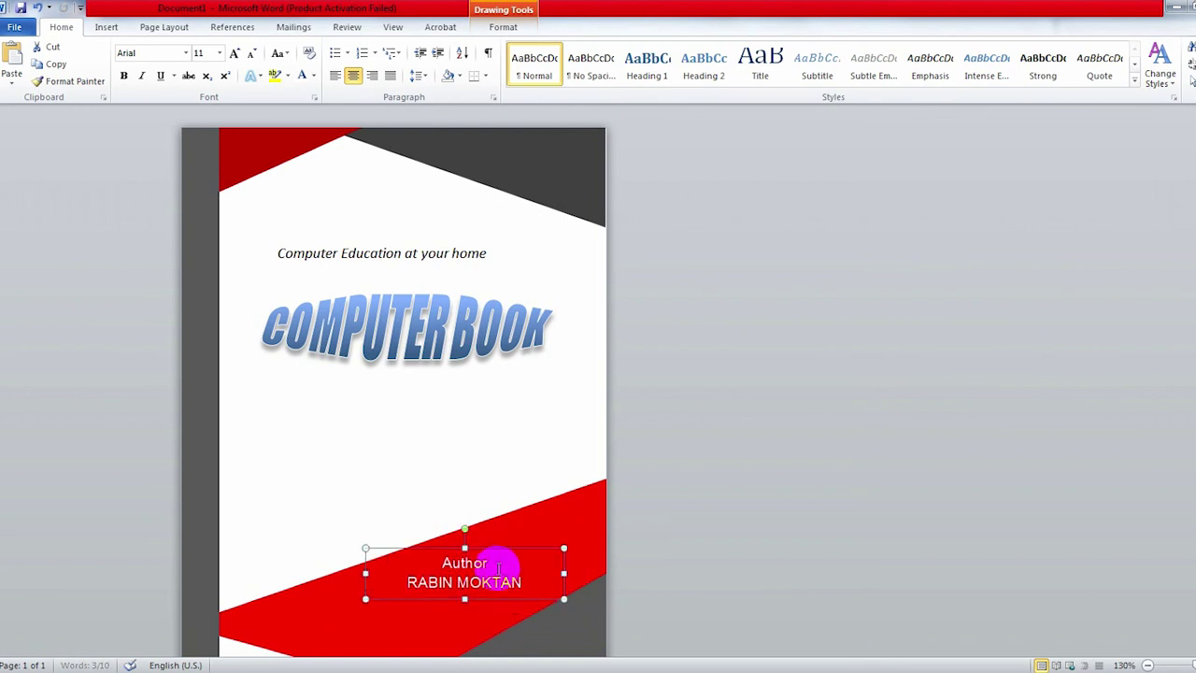
# Step: Colour the word 'Author' yellow
pyautogui.click(455, 566)
pyautogui.doubleClick(456, 564)
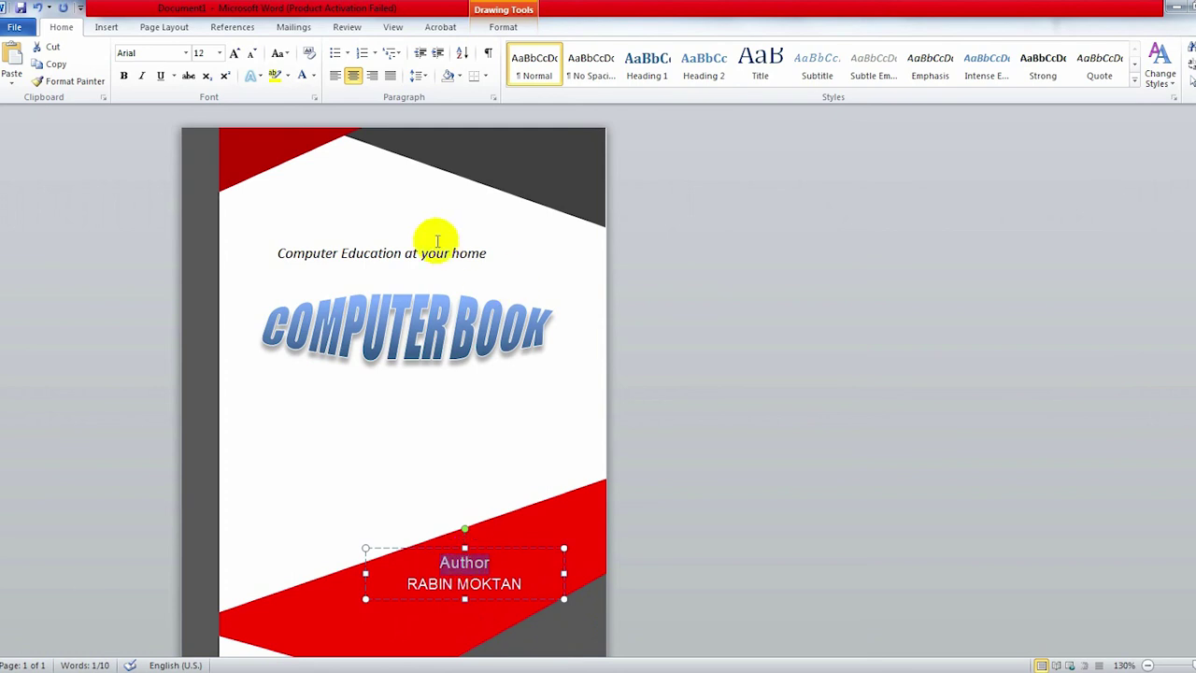
pyautogui.click(316, 76)
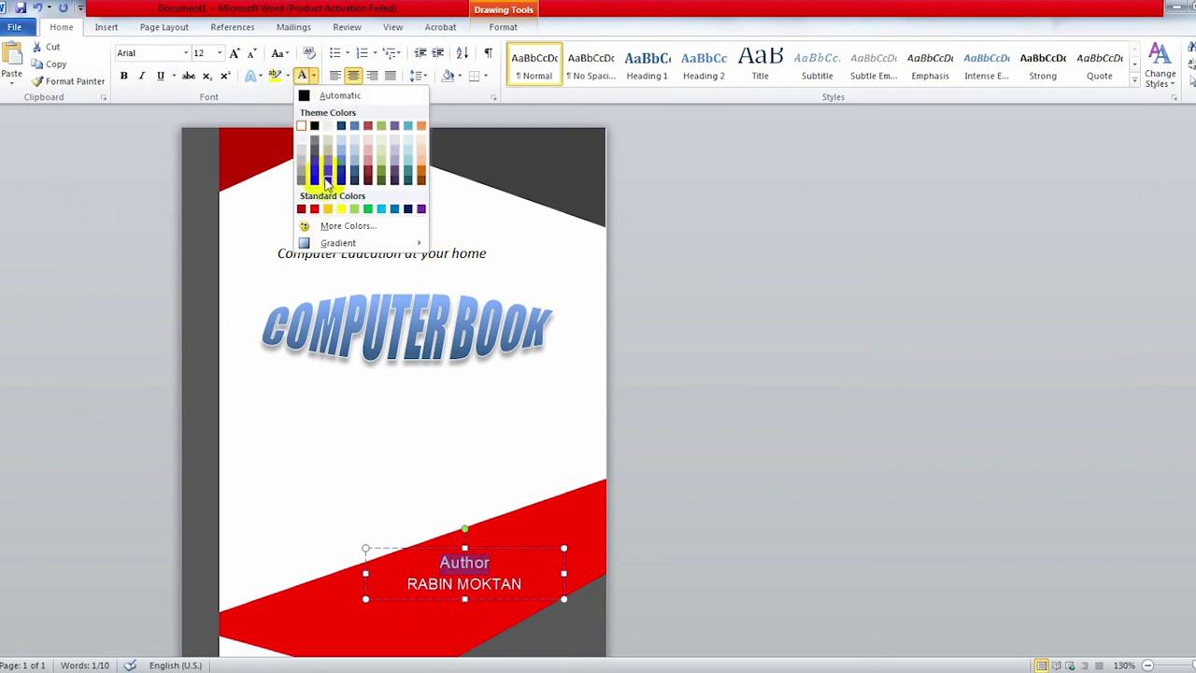
pyautogui.click(342, 208)
pyautogui.click(573, 446)
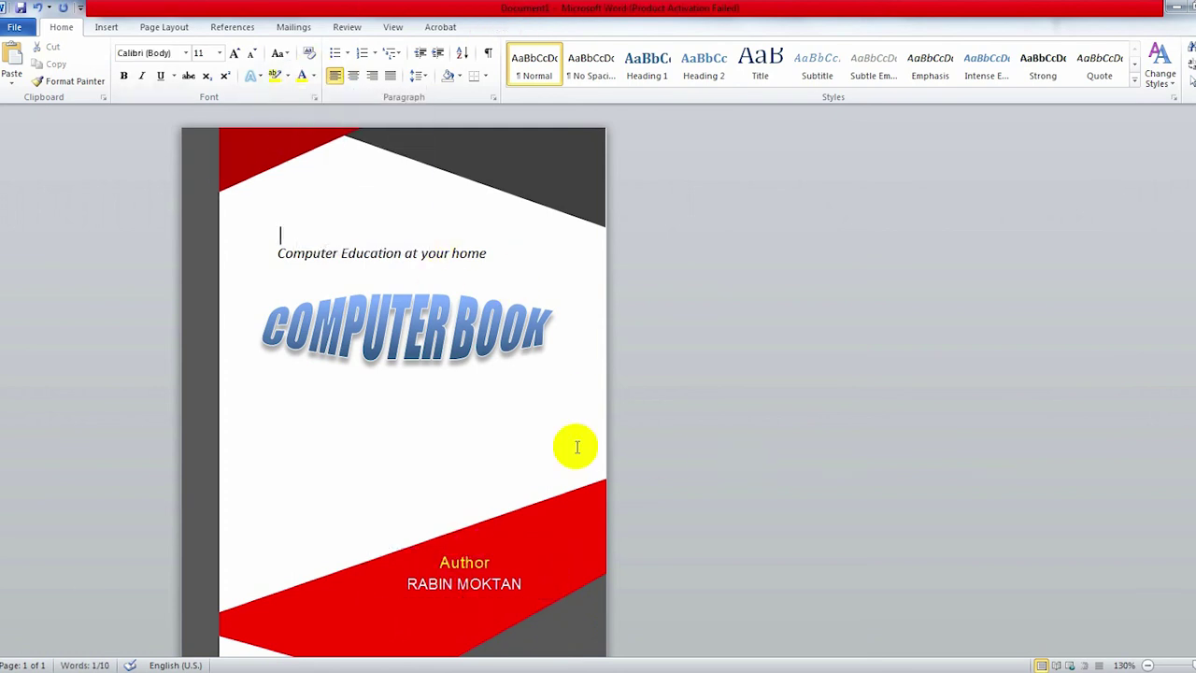
# Step: Clear the COMPUTER BOOK title's formatting and make its text red
pyautogui.scroll(-1, 528, 458)
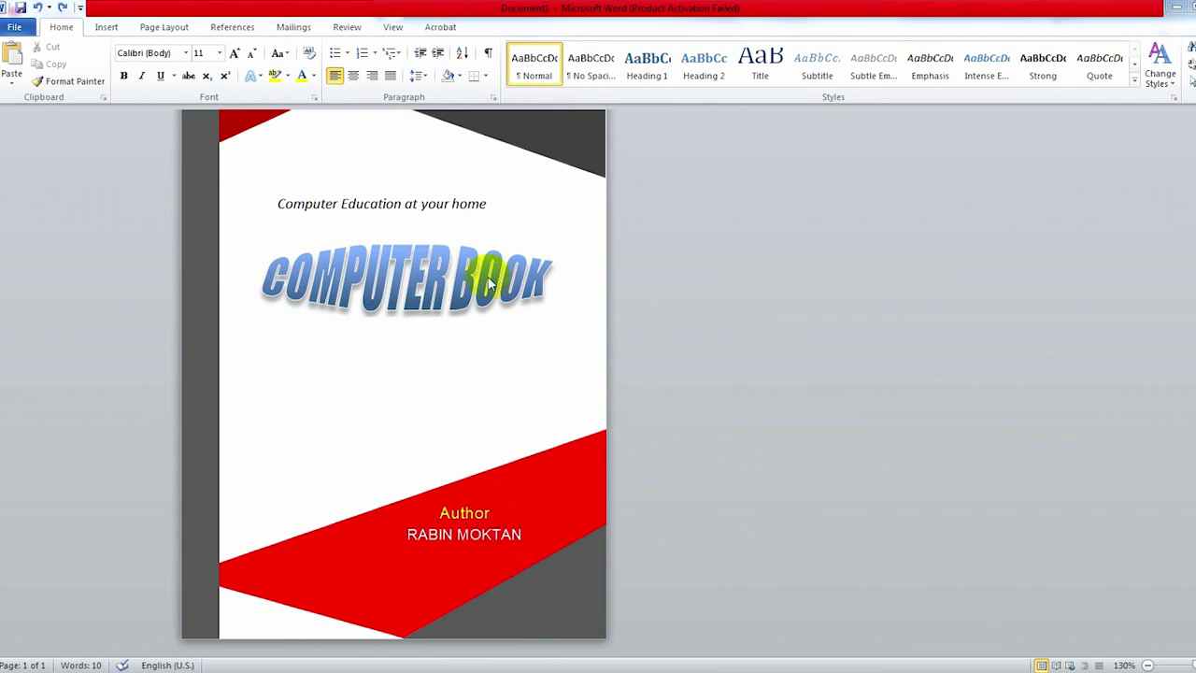
pyautogui.scroll(1, 392, 336)
pyautogui.click(387, 328)
pyautogui.tripleClick(392, 336)
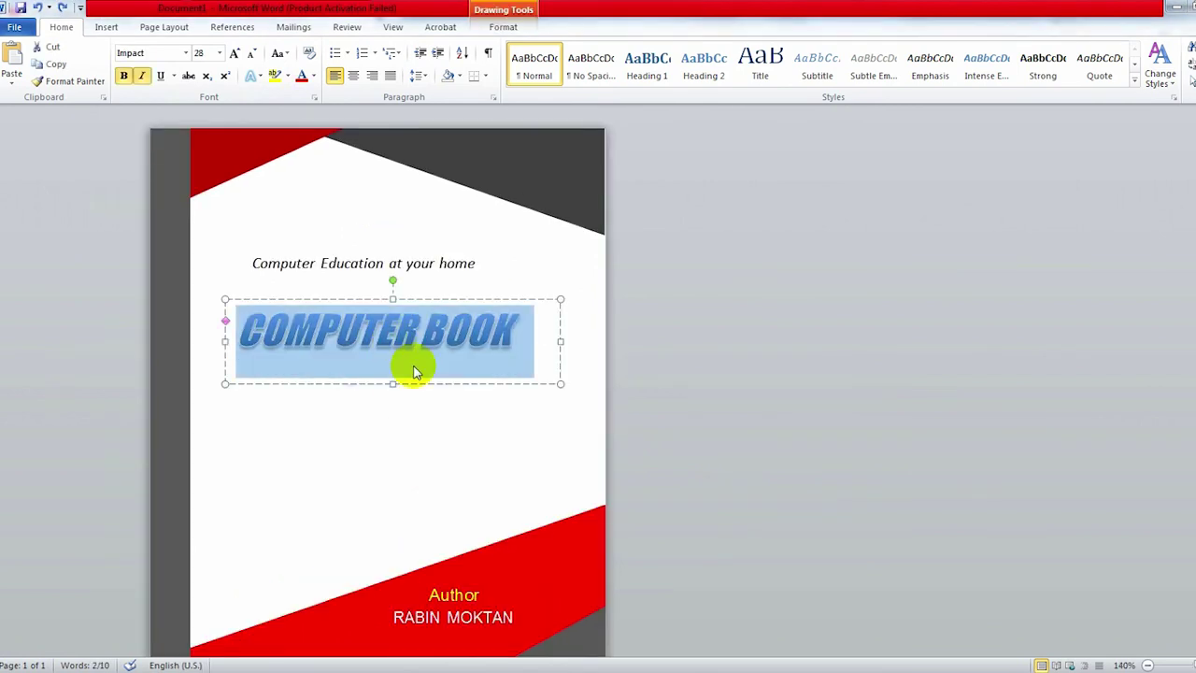
pyautogui.click(309, 53)
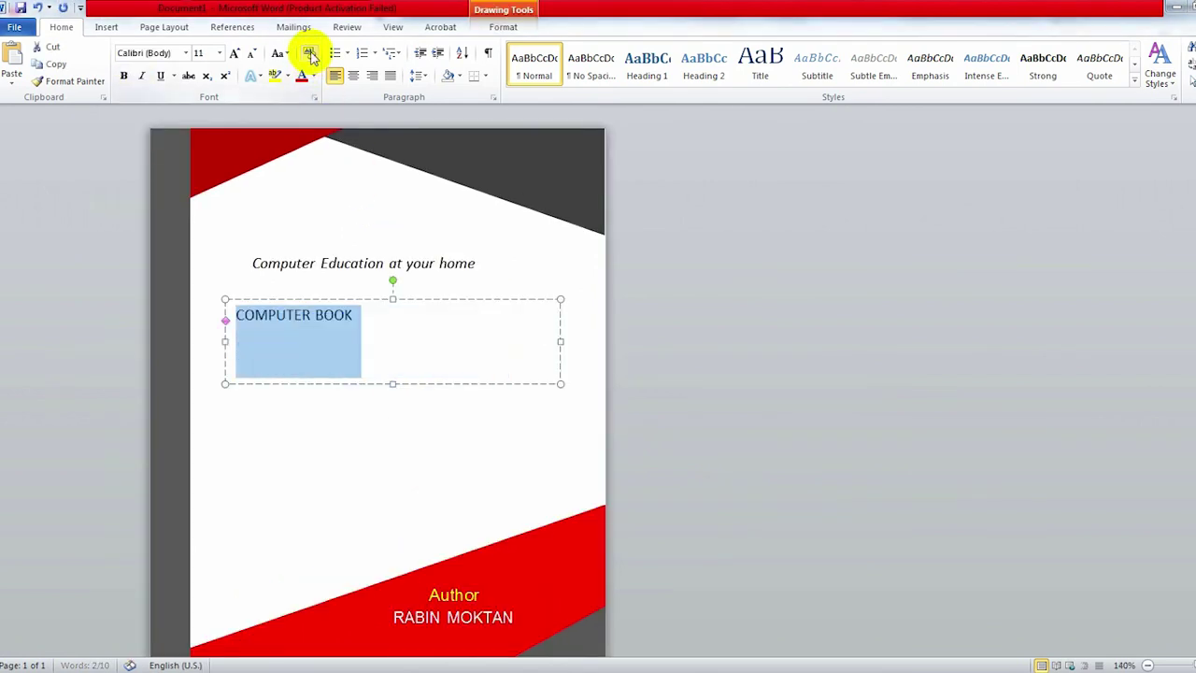
pyautogui.click(302, 76)
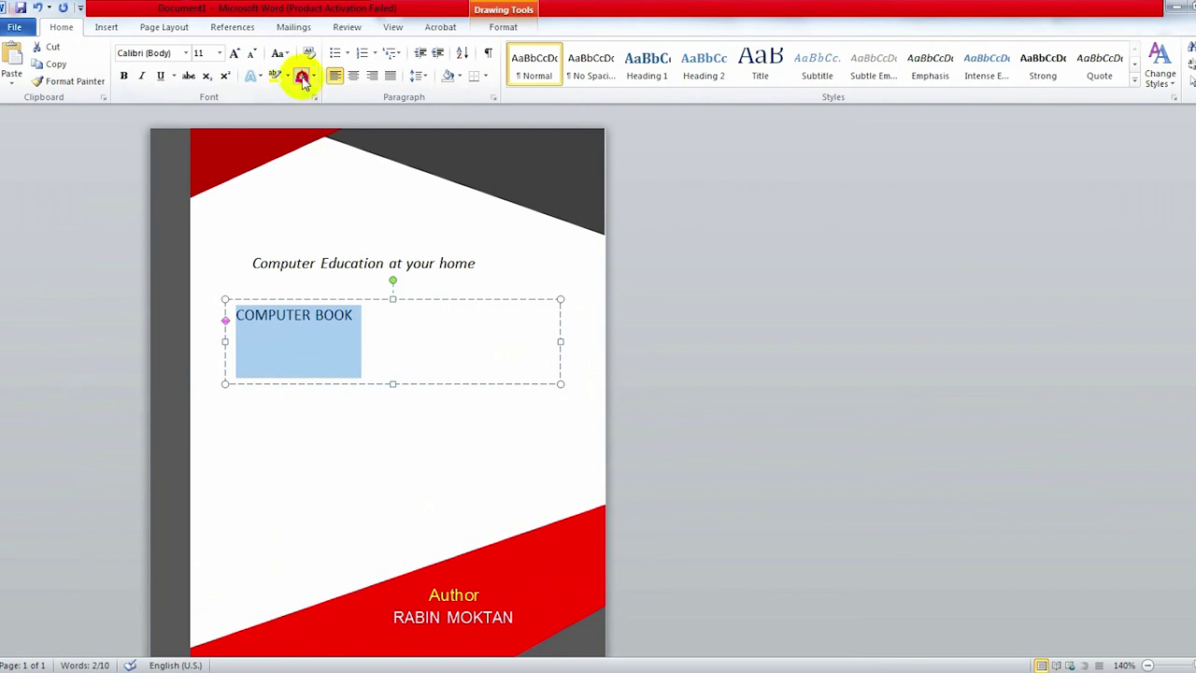
pyautogui.click(344, 445)
# Step: Set the title's Text Effects Transform to No Transform to flatten it
pyautogui.click(384, 338)
pyautogui.hotkey('ctrl', 'a')
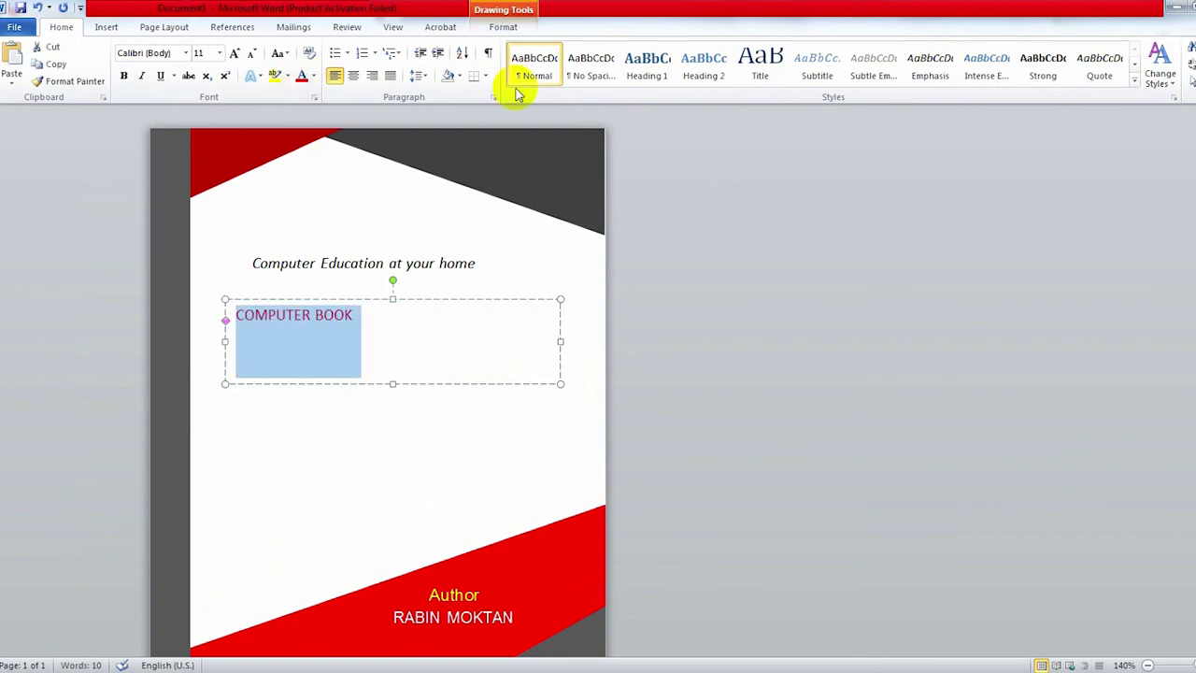
pyautogui.click(504, 26)
pyautogui.click(789, 81)
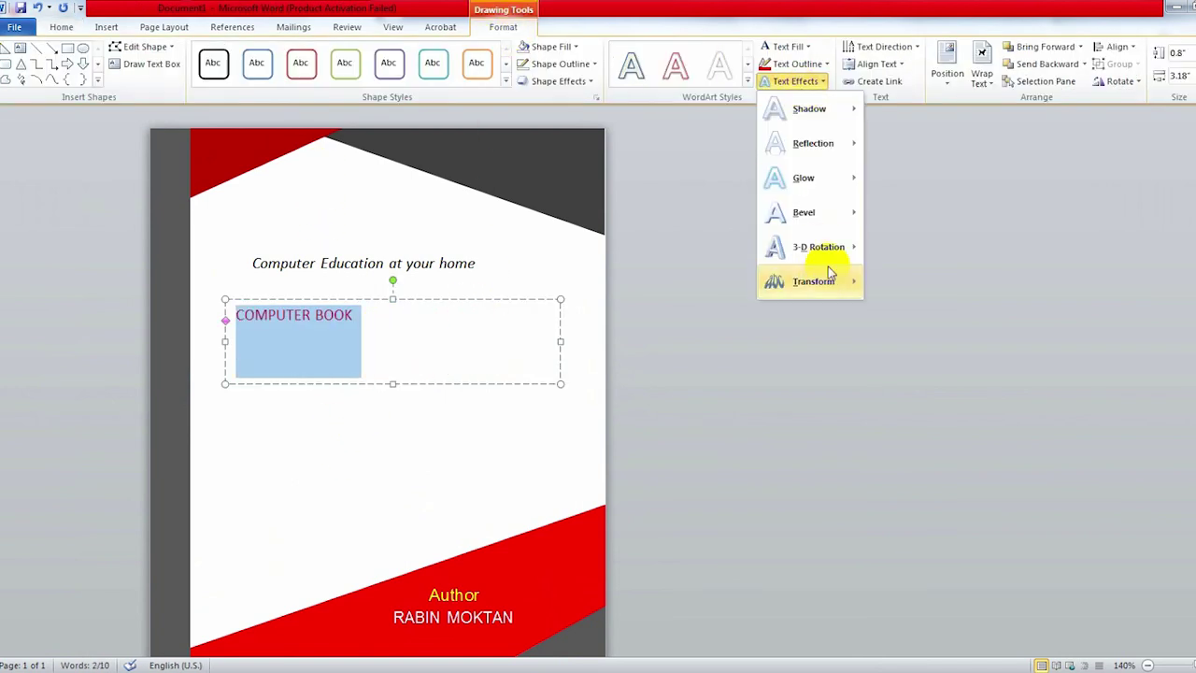
pyautogui.moveTo(810, 282)
pyautogui.click(905, 278)
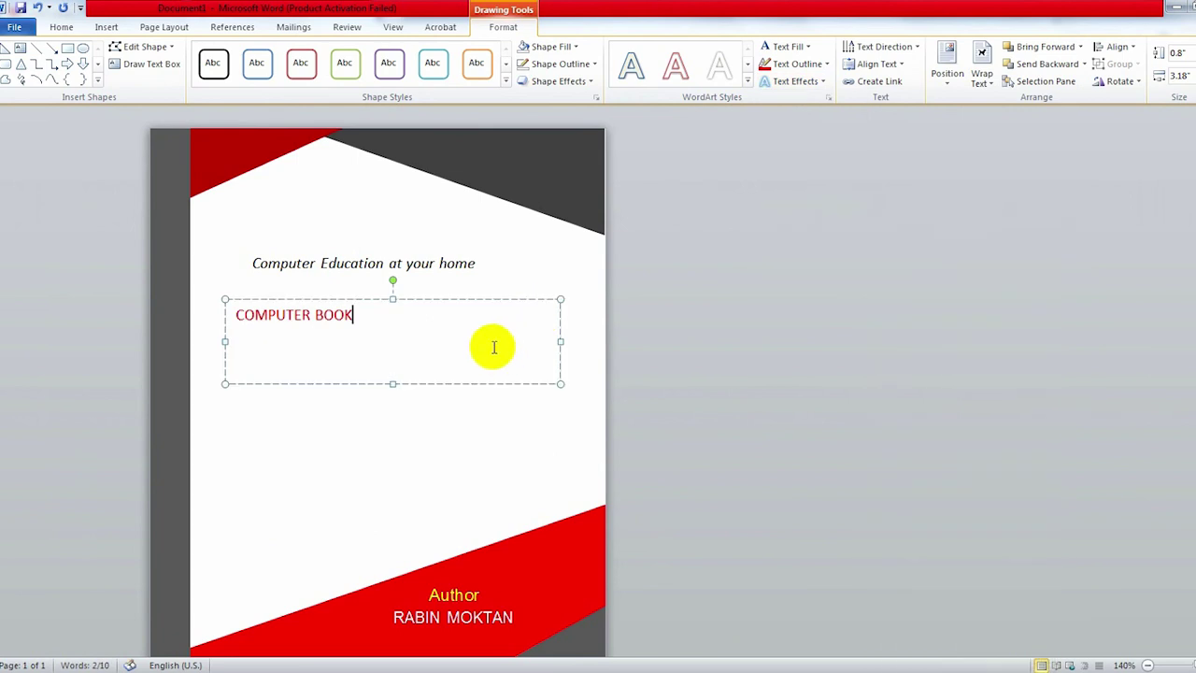
# Step: Set the title font to Impact at size 28
pyautogui.moveTo(489, 344); pyautogui.dragTo(181, 320)
pyautogui.click(61, 26)
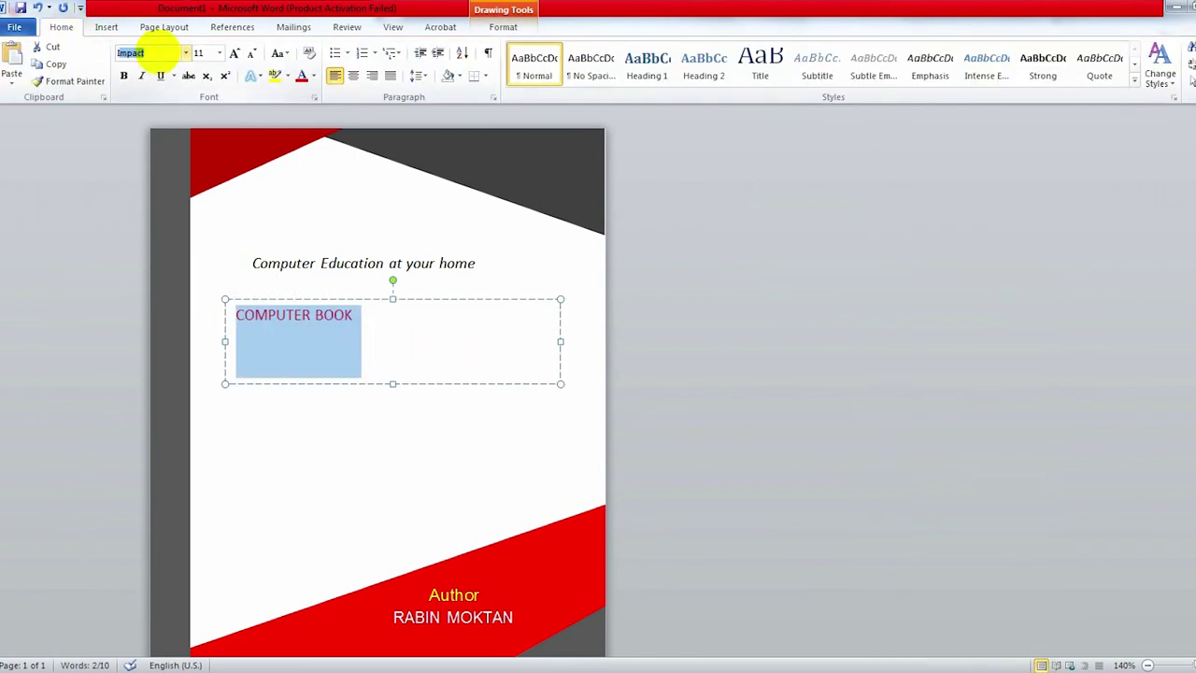
pyautogui.press('Return')
pyautogui.hotkey('ctrl', 'shift', '.')
pyautogui.hotkey('ctrl', 'shift', '.')
pyautogui.hotkey('ctrl', 'shift', '.')
pyautogui.hotkey('ctrl', 'shift', '.')
pyautogui.hotkey('ctrl', 'shift', '.')
pyautogui.hotkey('ctrl', 'shift', '.')
pyautogui.hotkey('ctrl', 'shift', '.')
pyautogui.hotkey('ctrl', 'shift', '.')
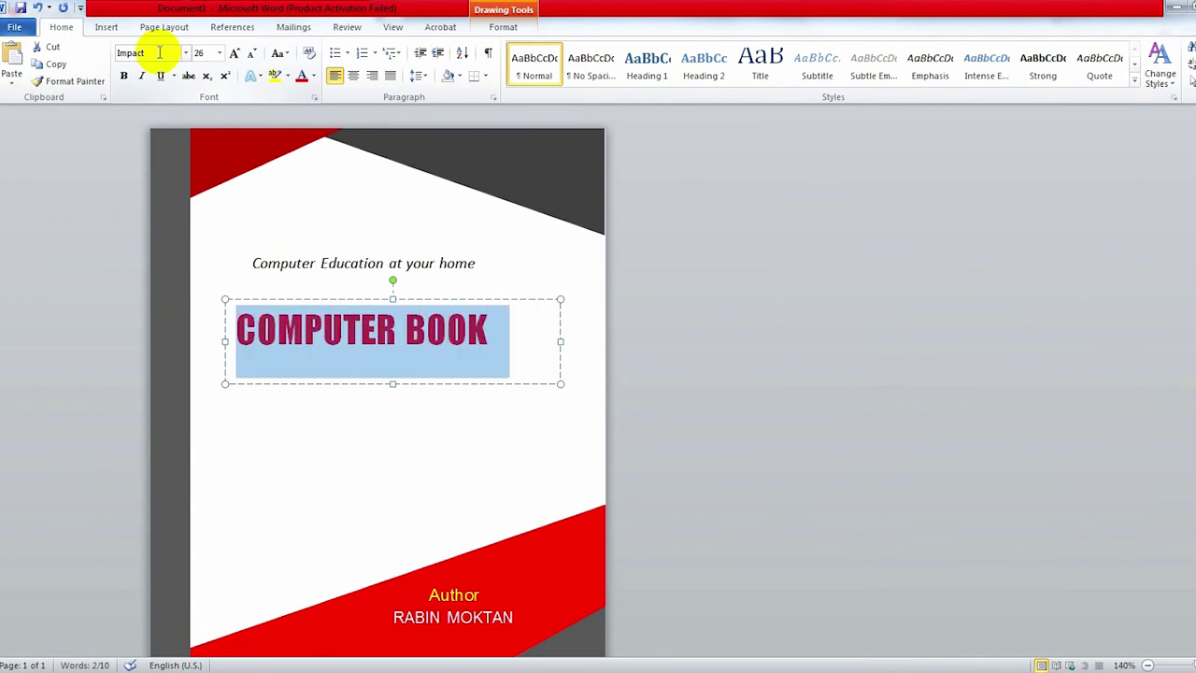
pyautogui.hotkey('ctrl', 'shift', '.')
pyautogui.click(390, 338)
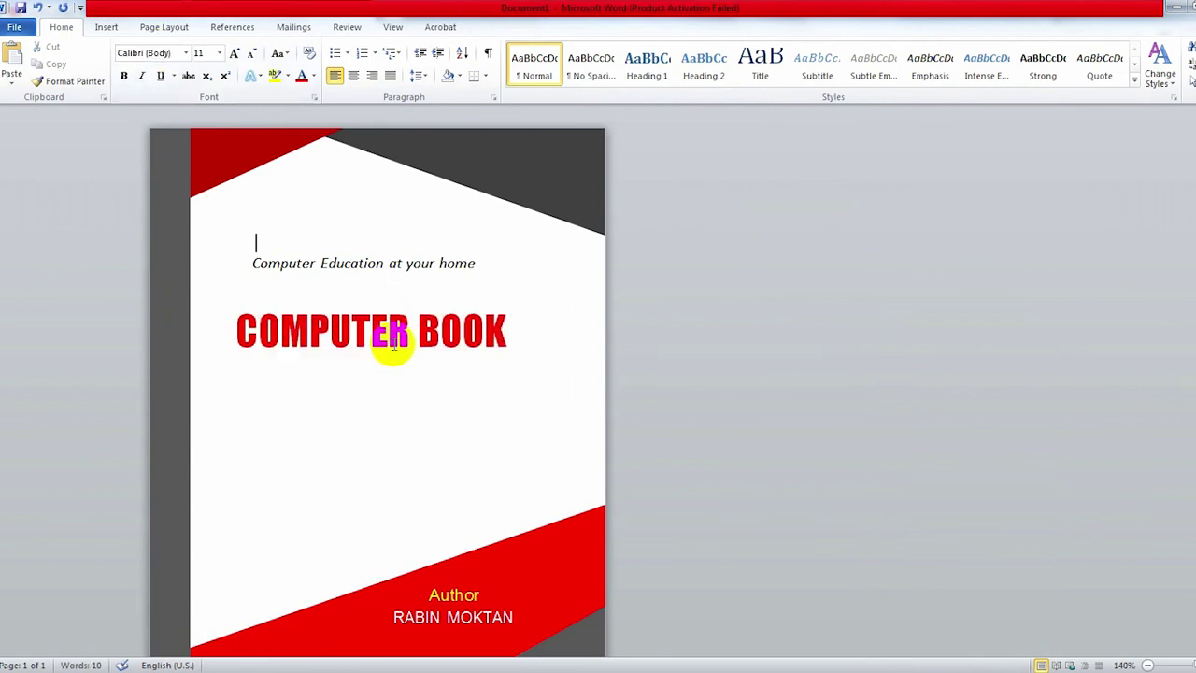
pyautogui.hotkey('ctrl', 'a')
pyautogui.hotkey('ctrl', 'shift', '.')
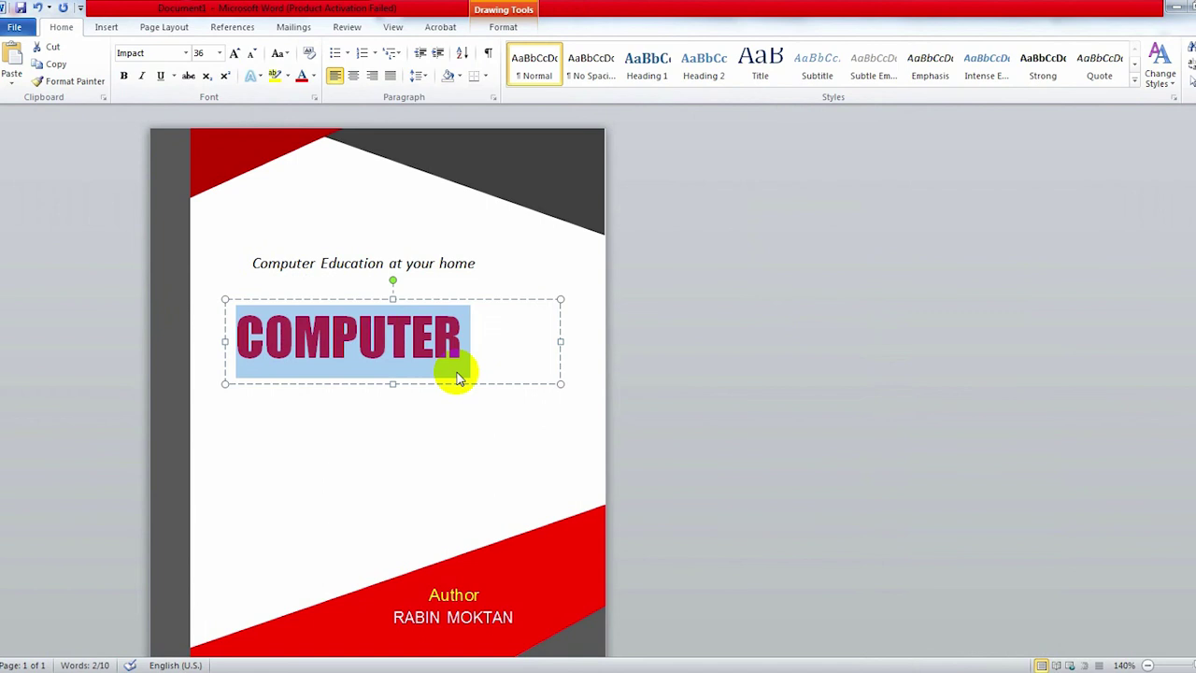
pyautogui.hotkey('ctrl', 'shift', ',')
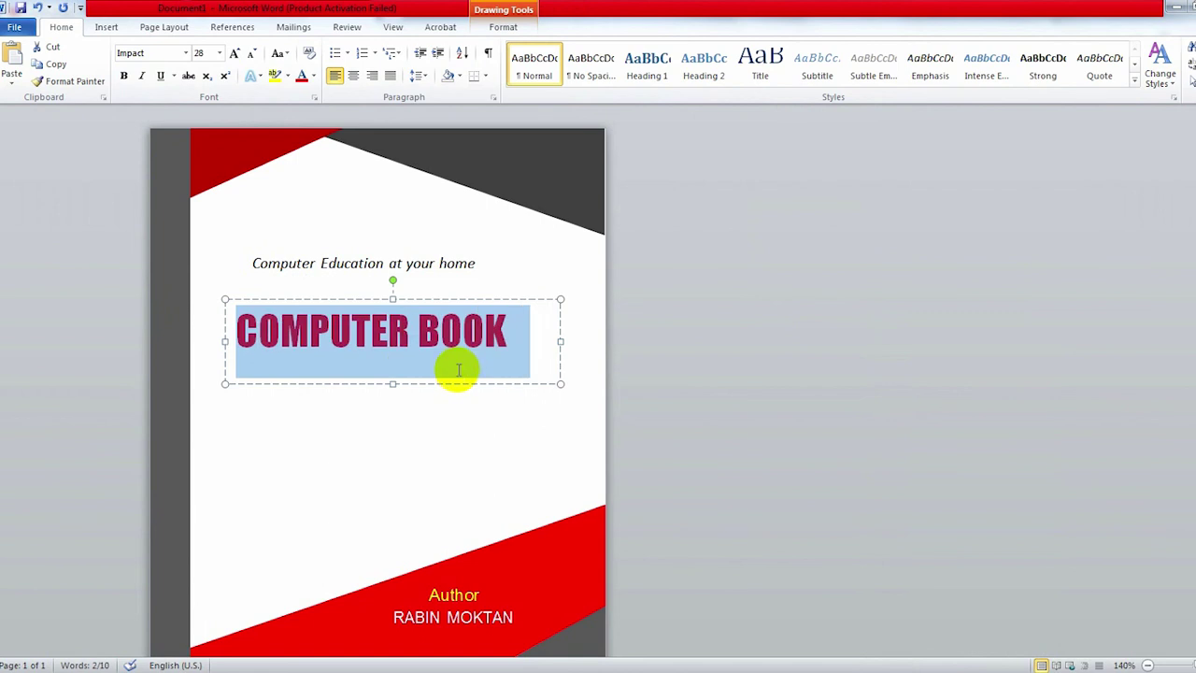
pyautogui.click(458, 370)
# Step: Move the title box up and shift the tagline right to centre it
pyautogui.moveTo(499, 301); pyautogui.dragTo(515, 279)
pyautogui.click(393, 248)
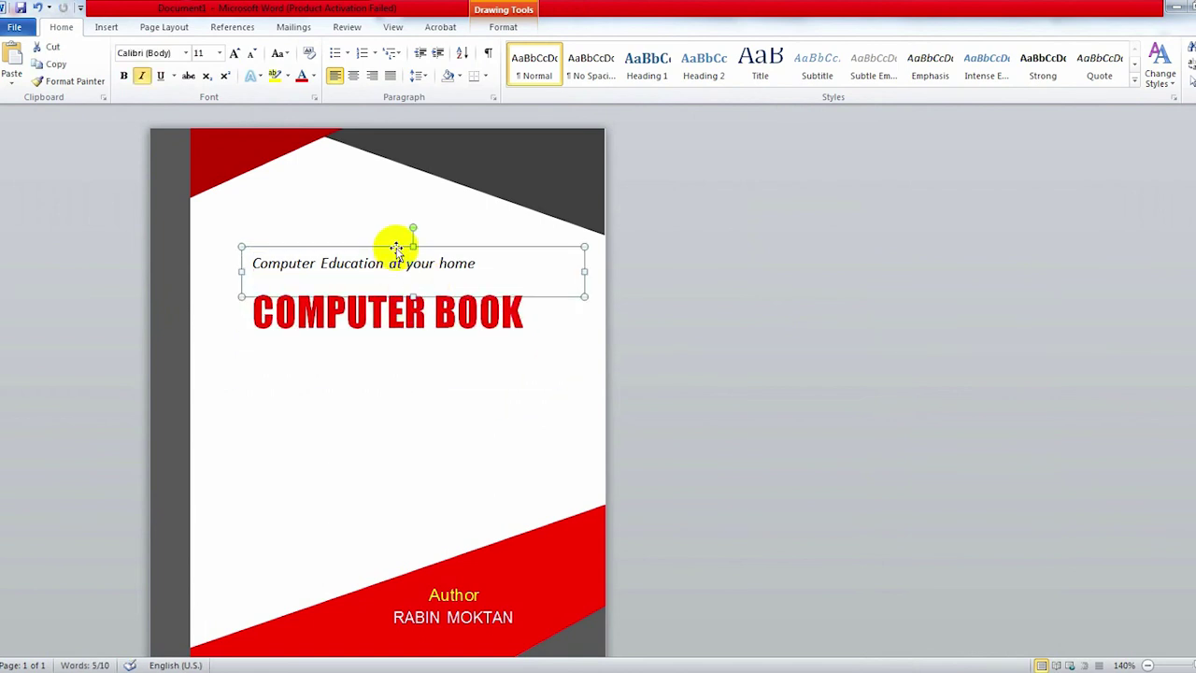
pyautogui.moveTo(396, 249); pyautogui.dragTo(414, 240)
pyautogui.click(451, 441)
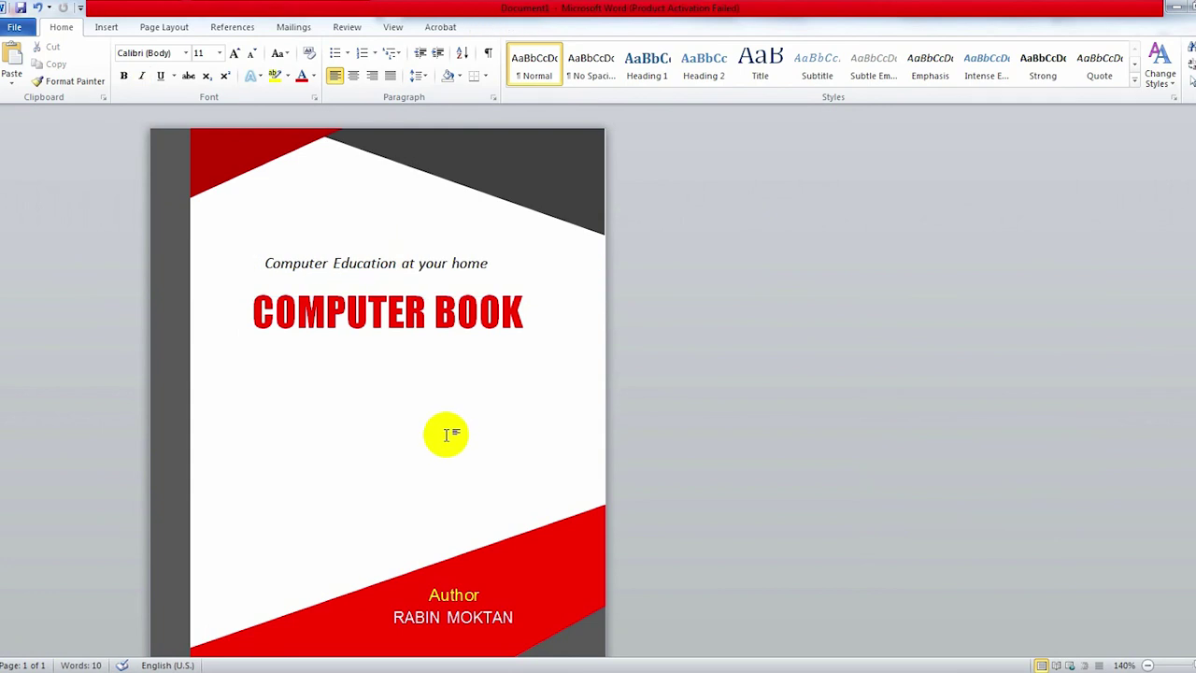
pyautogui.scroll(-1, 447, 434)
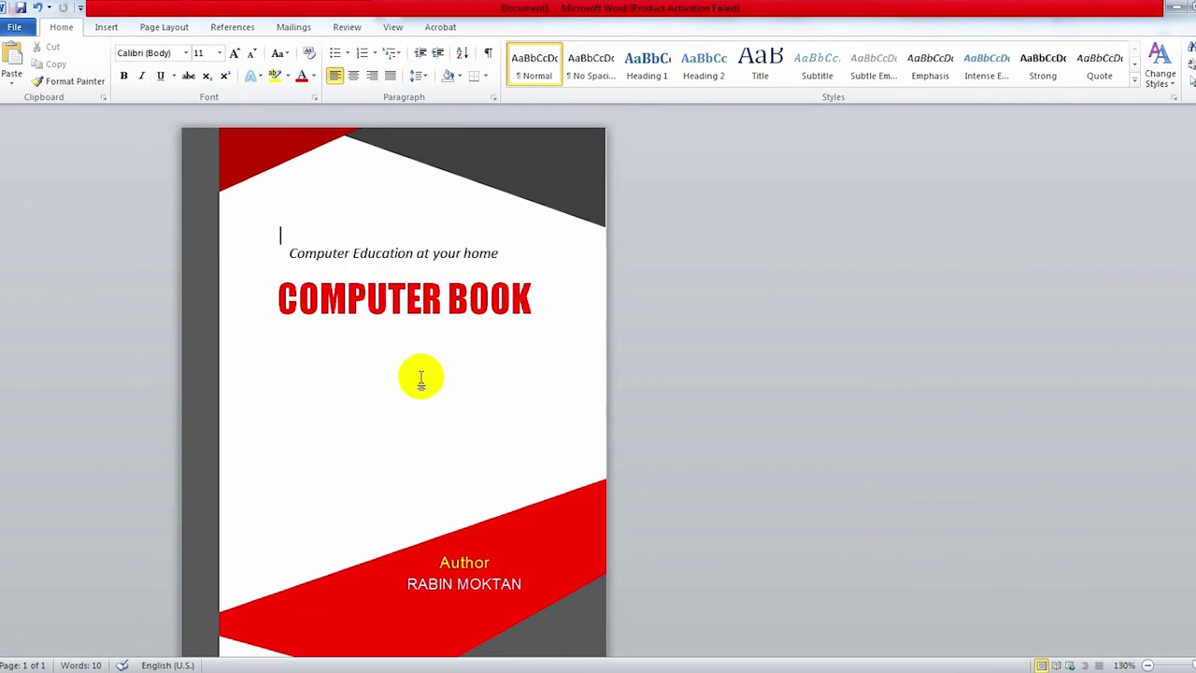
# Step: Insert the desktop computer image file into the page
pyautogui.click(105, 26)
pyautogui.click(154, 64)
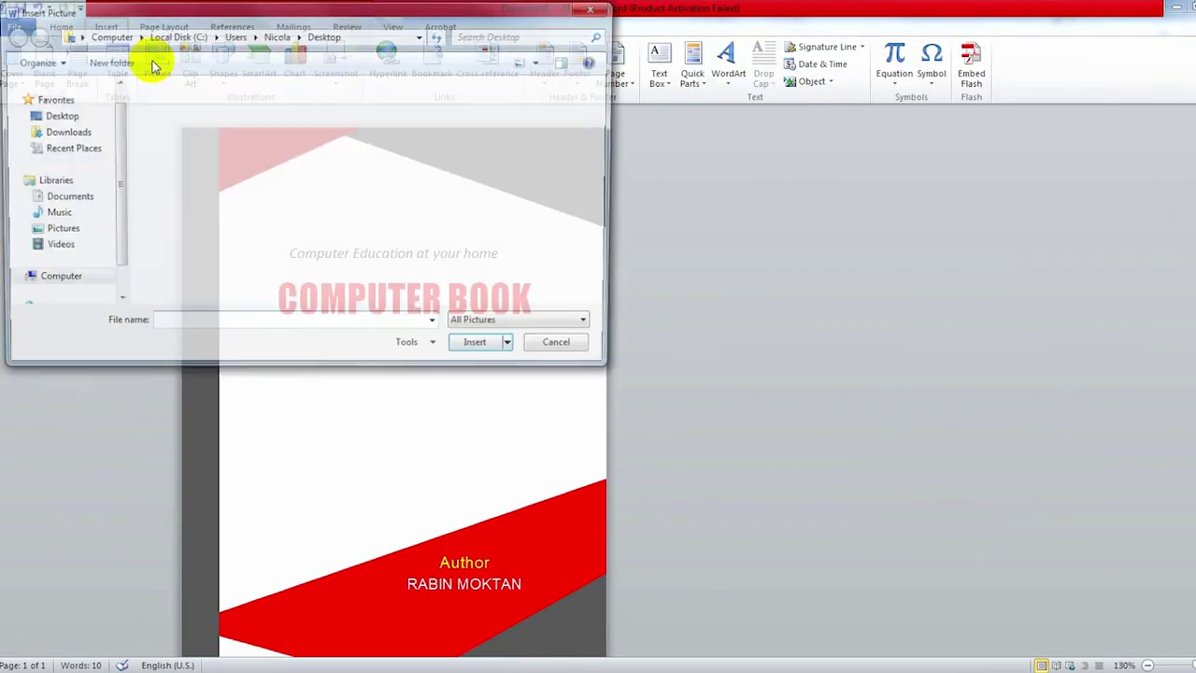
pyautogui.click(169, 119)
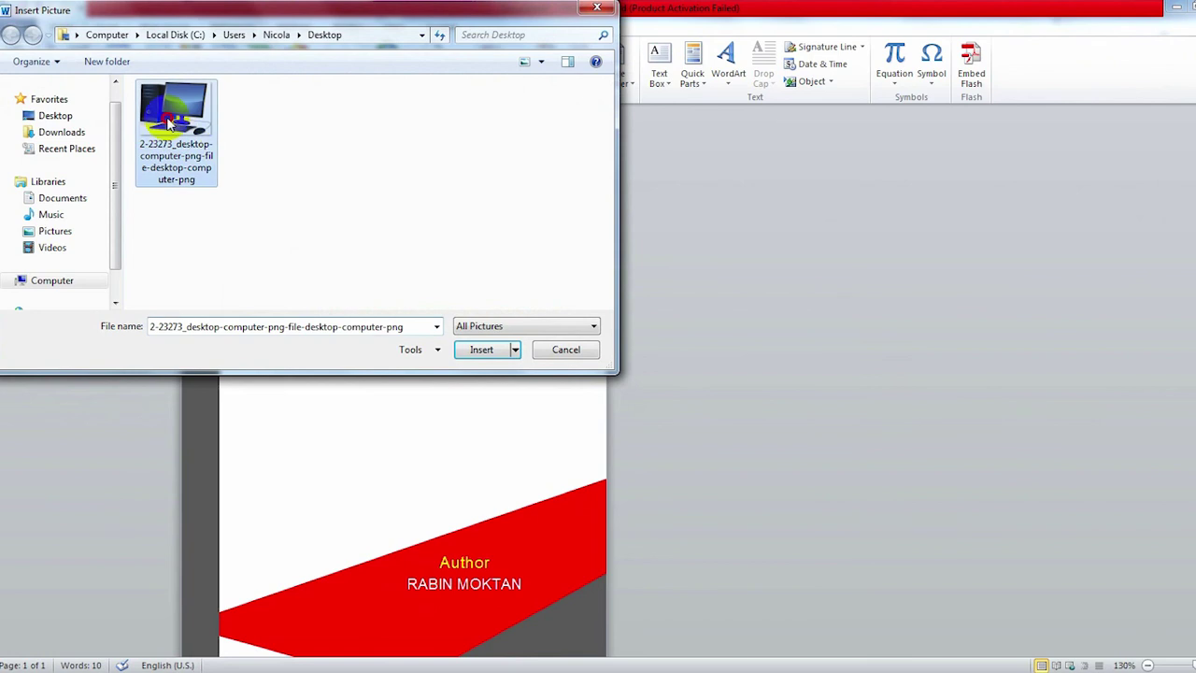
pyautogui.click(481, 350)
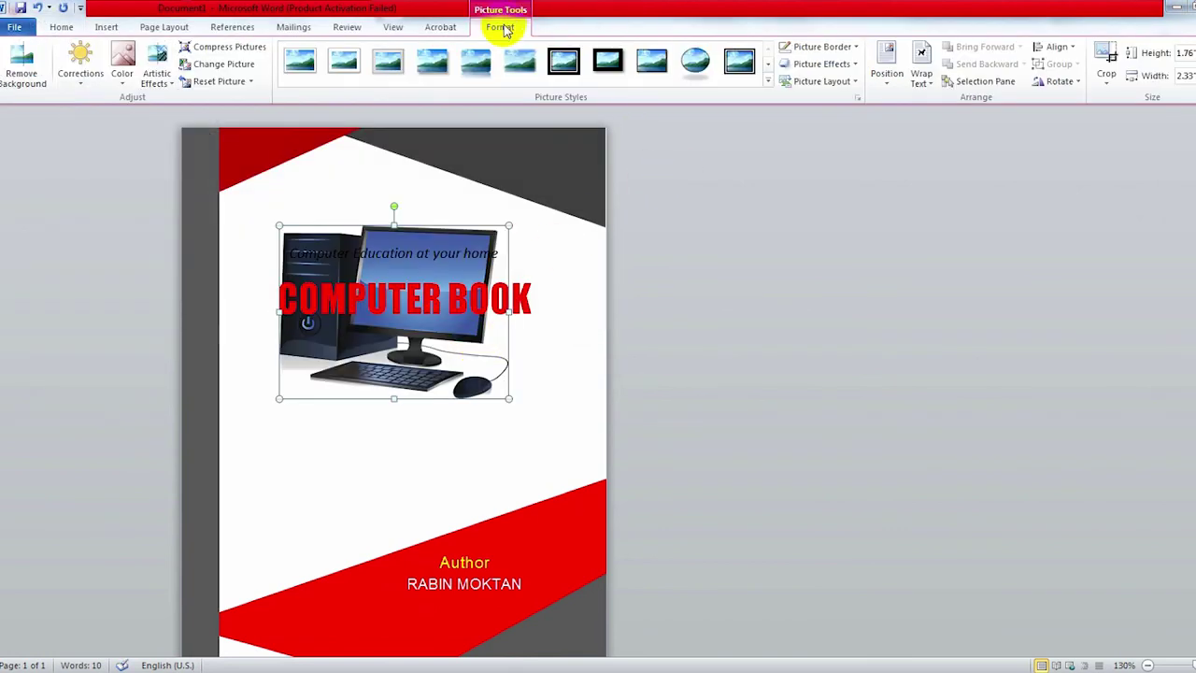
# Step: Set the picture to In Front of Text, shrink it, and place it below the title
pyautogui.click(921, 78)
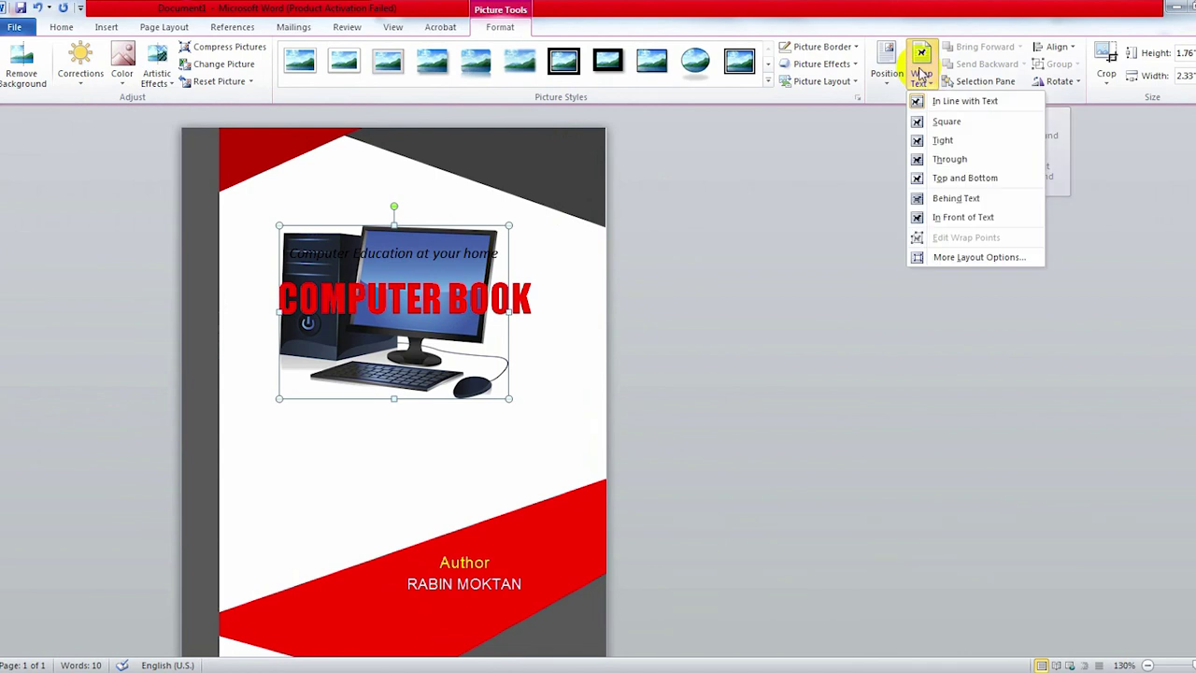
pyautogui.click(956, 220)
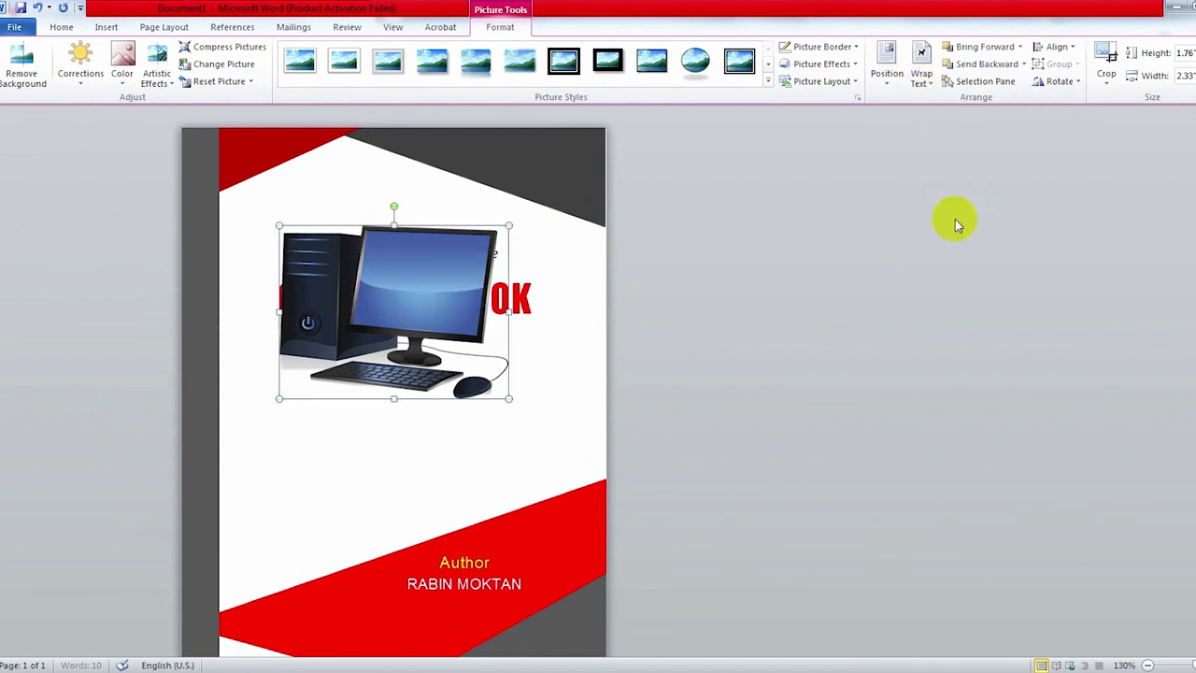
pyautogui.moveTo(413, 286); pyautogui.dragTo(389, 389)
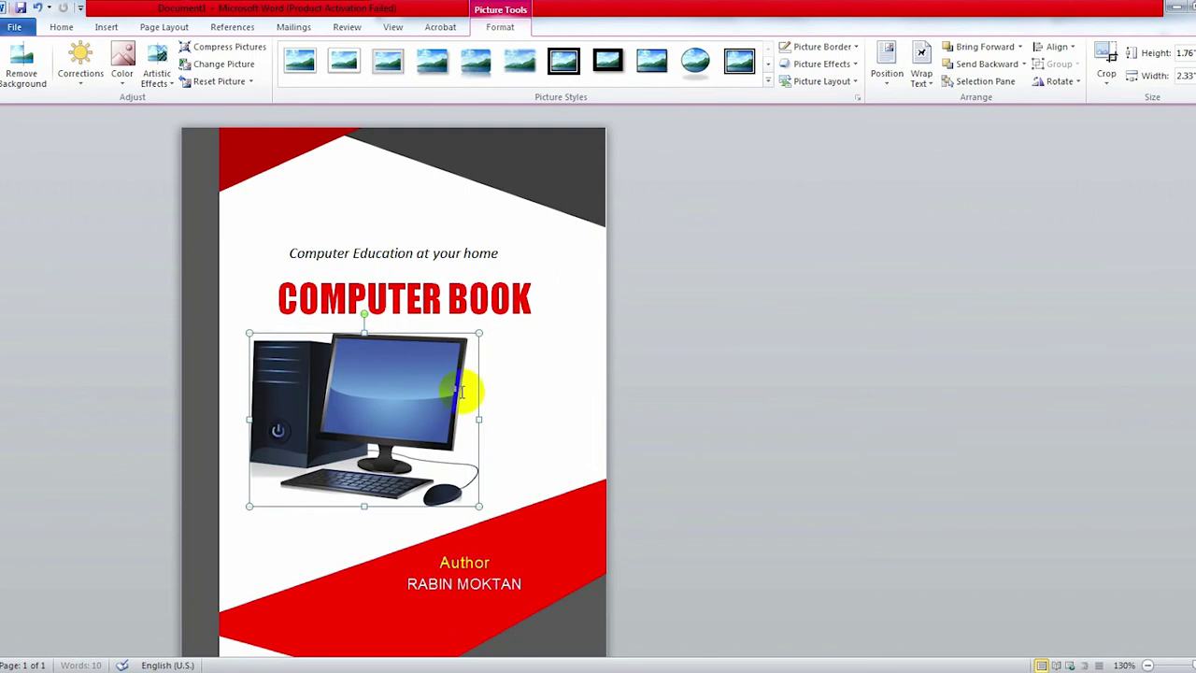
pyautogui.click(526, 382)
pyautogui.scroll(-1, 493, 391)
pyautogui.click(487, 425)
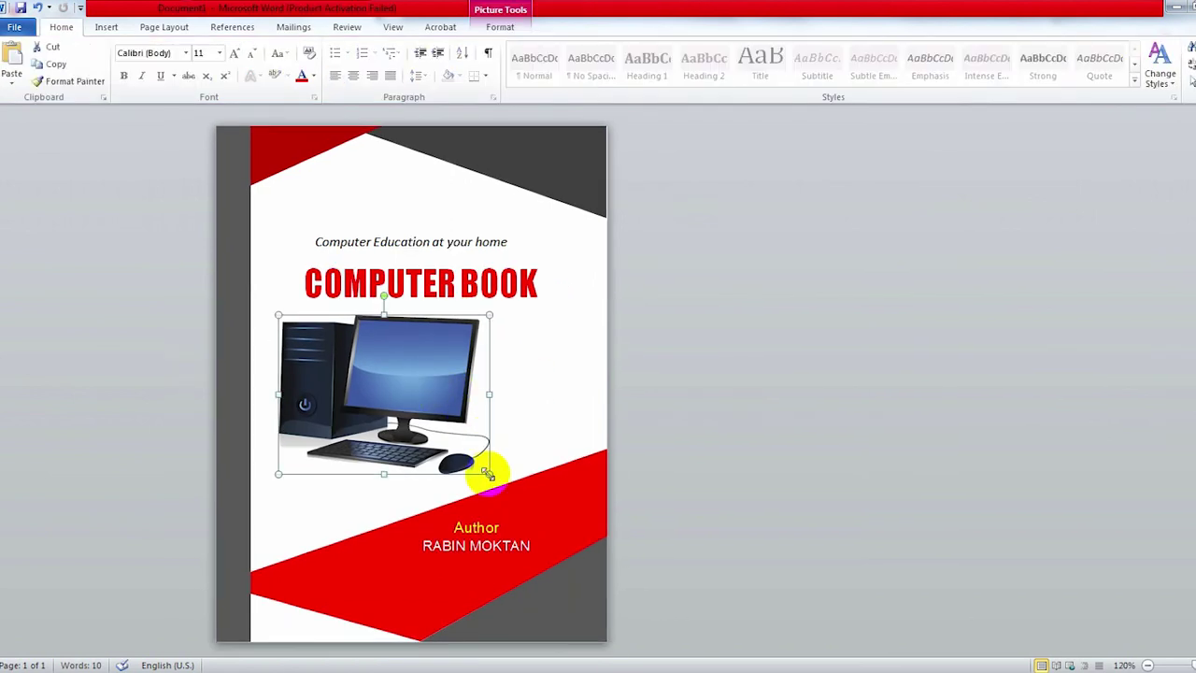
pyautogui.moveTo(488, 472); pyautogui.dragTo(465, 455)
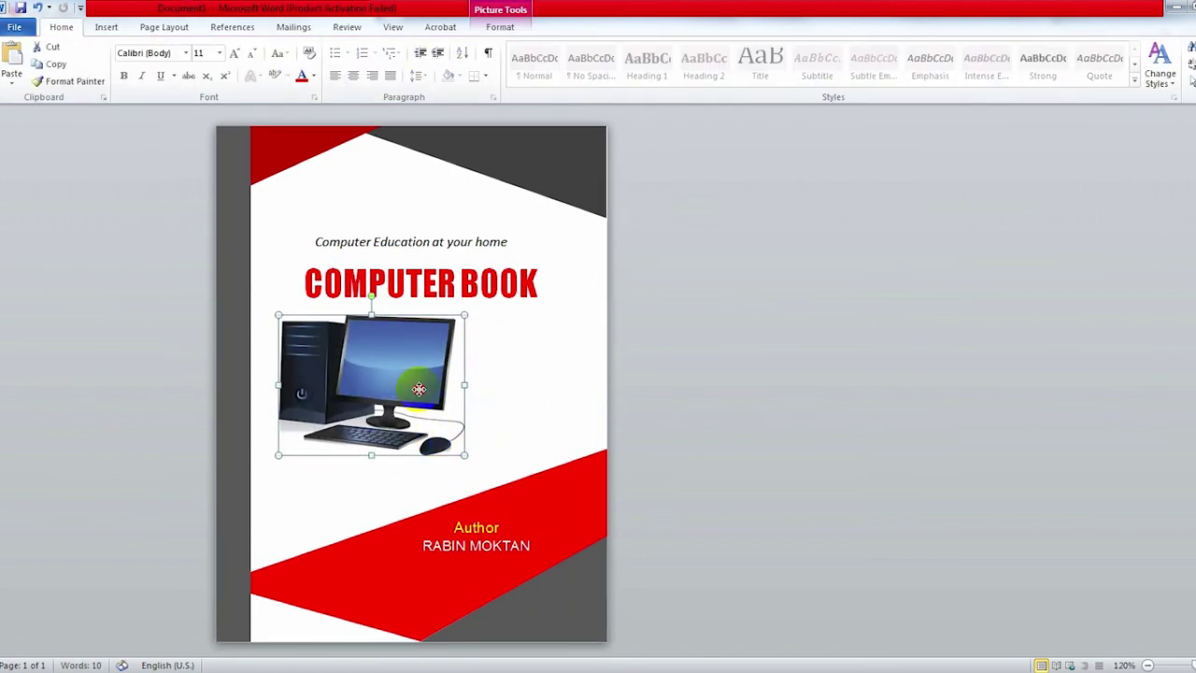
pyautogui.moveTo(421, 382); pyautogui.dragTo(445, 394)
pyautogui.click(577, 342)
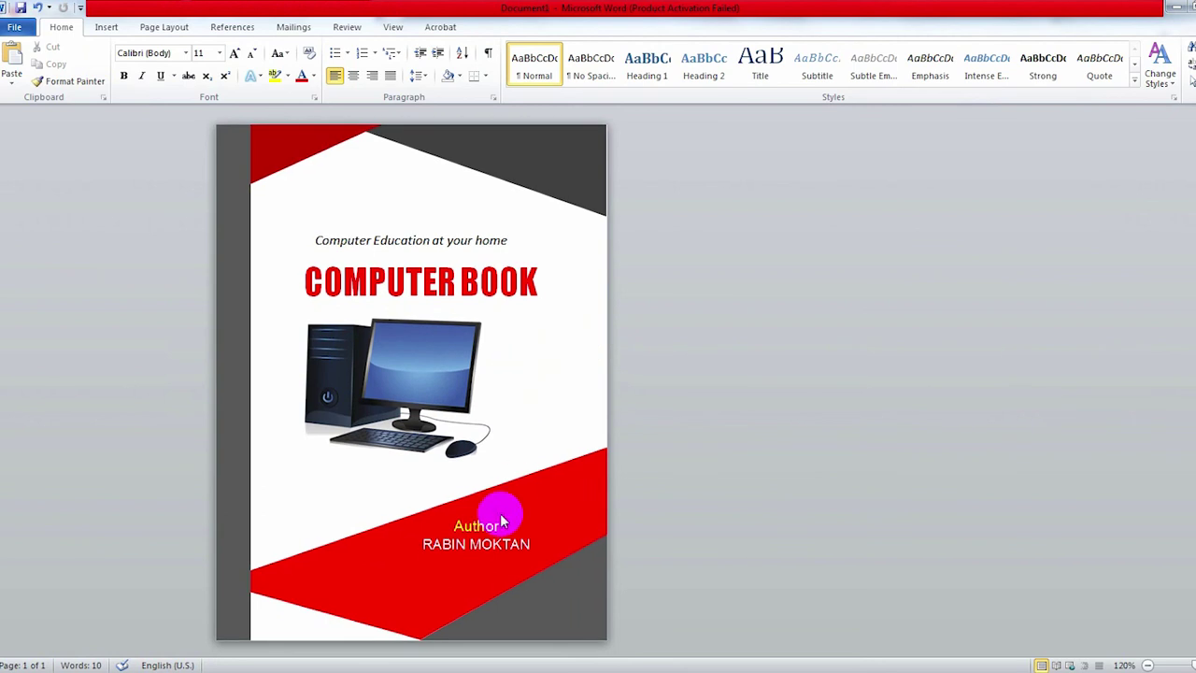
# Step: Paste a copy of the tagline box at the bottom, enter the contact e-mail, and make it white
pyautogui.click(425, 226)
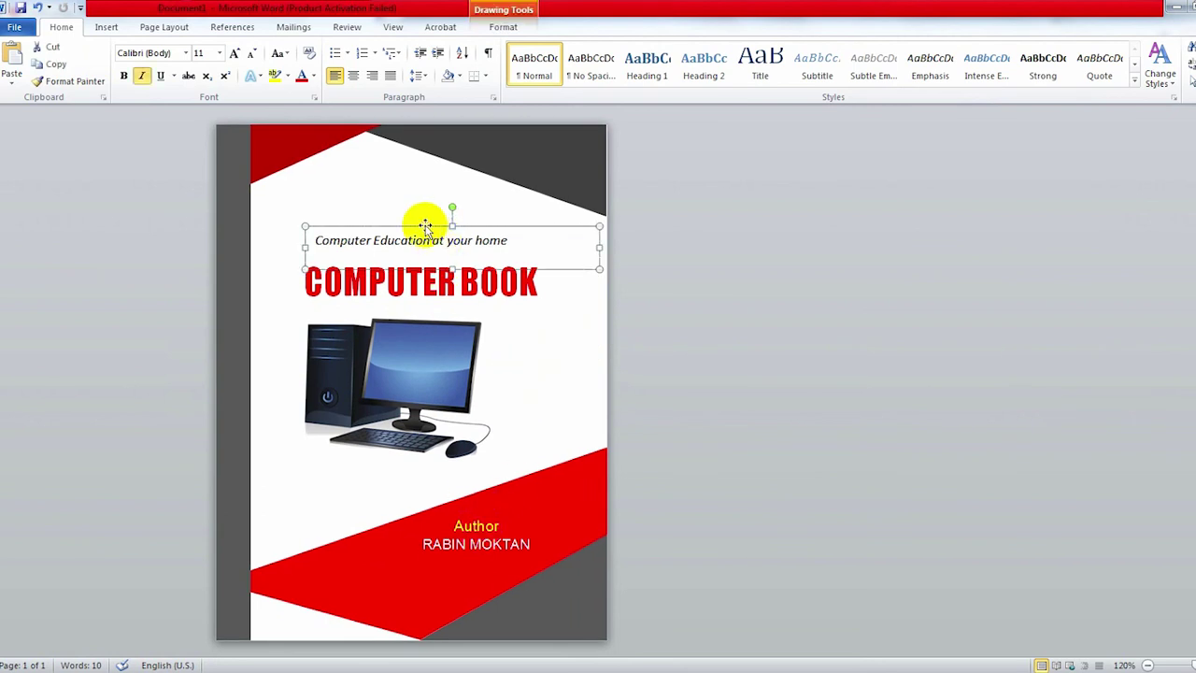
pyautogui.click(333, 497)
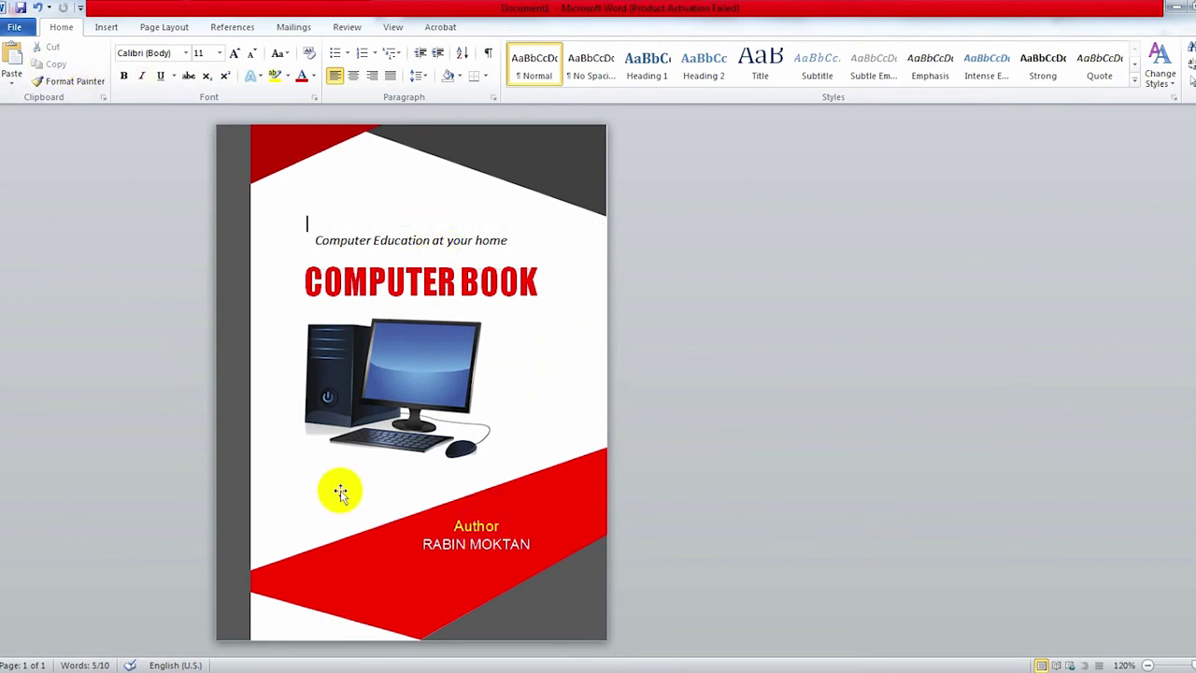
pyautogui.click(13, 60)
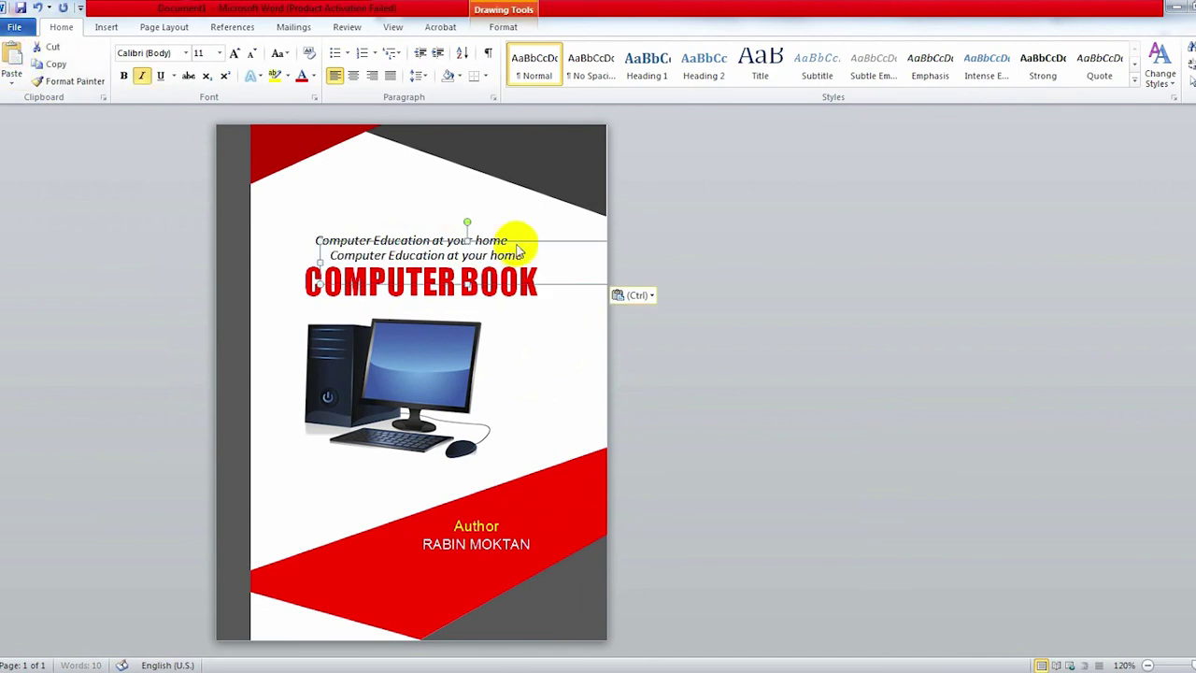
pyautogui.moveTo(518, 241); pyautogui.dragTo(457, 584)
pyautogui.tripleClick(468, 585)
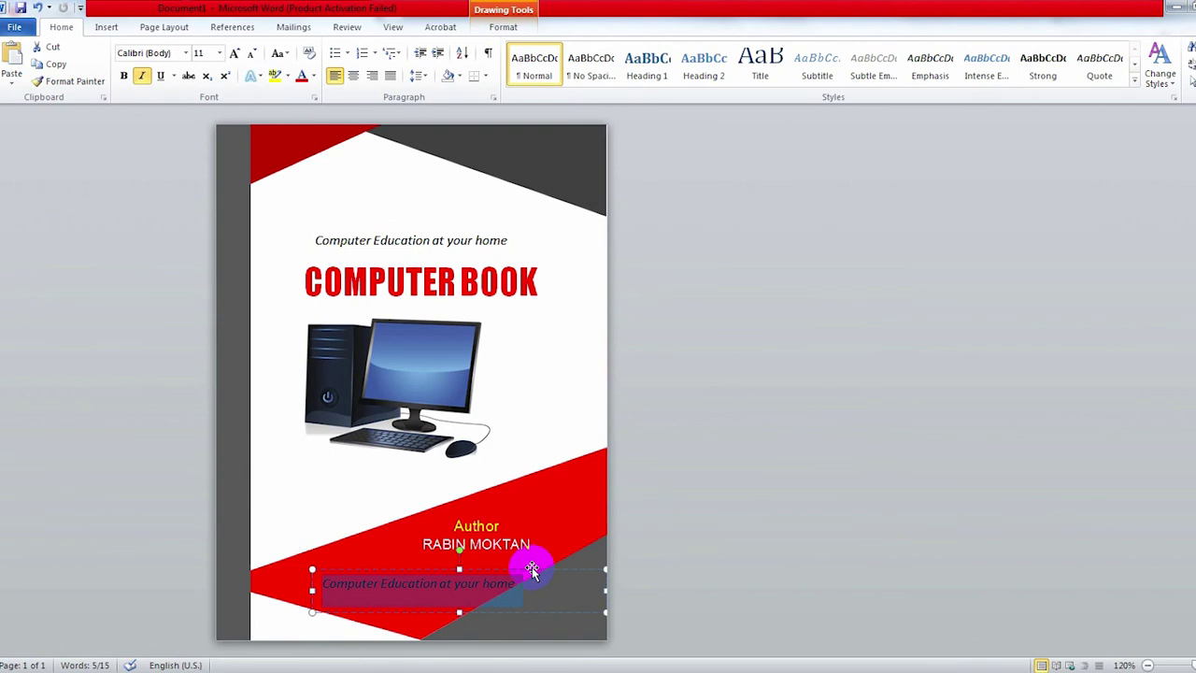
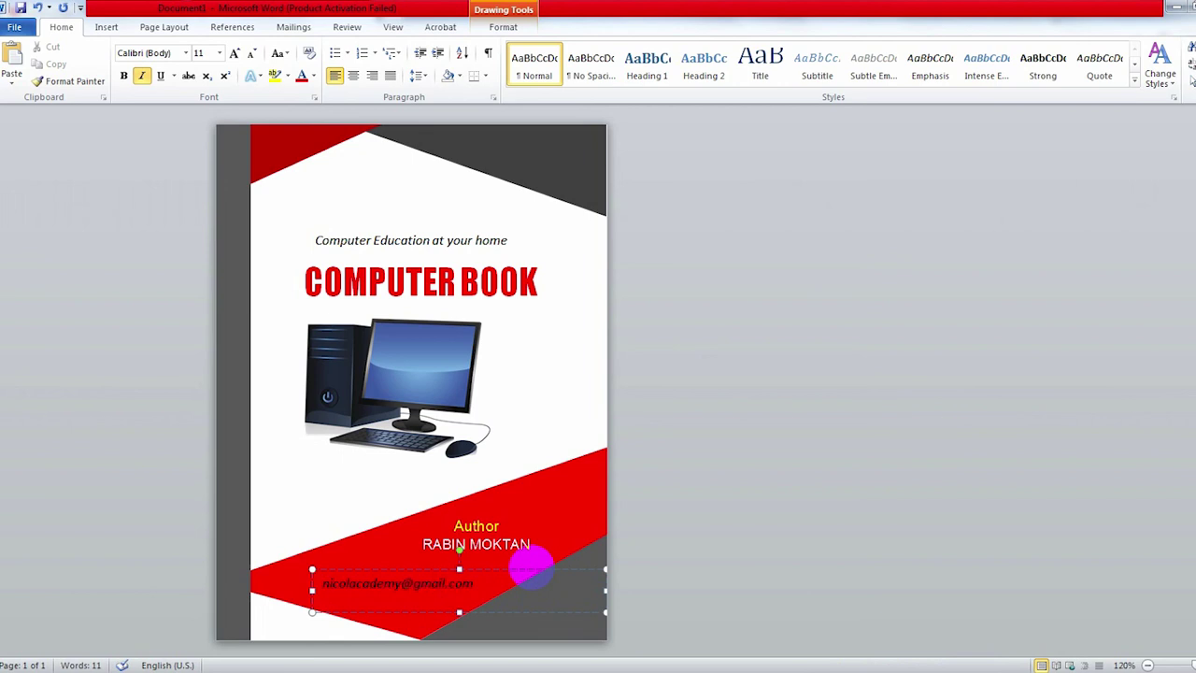
pyautogui.moveTo(530, 564); pyautogui.dragTo(528, 505)
pyautogui.click(318, 75)
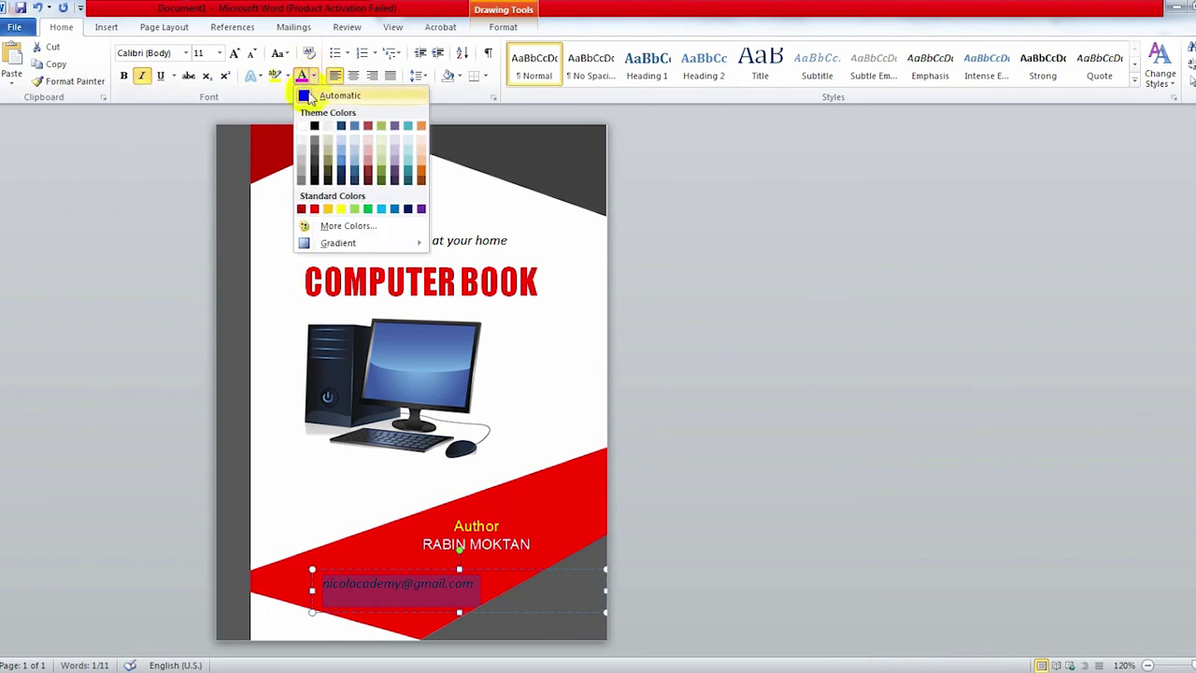
pyautogui.click(309, 121)
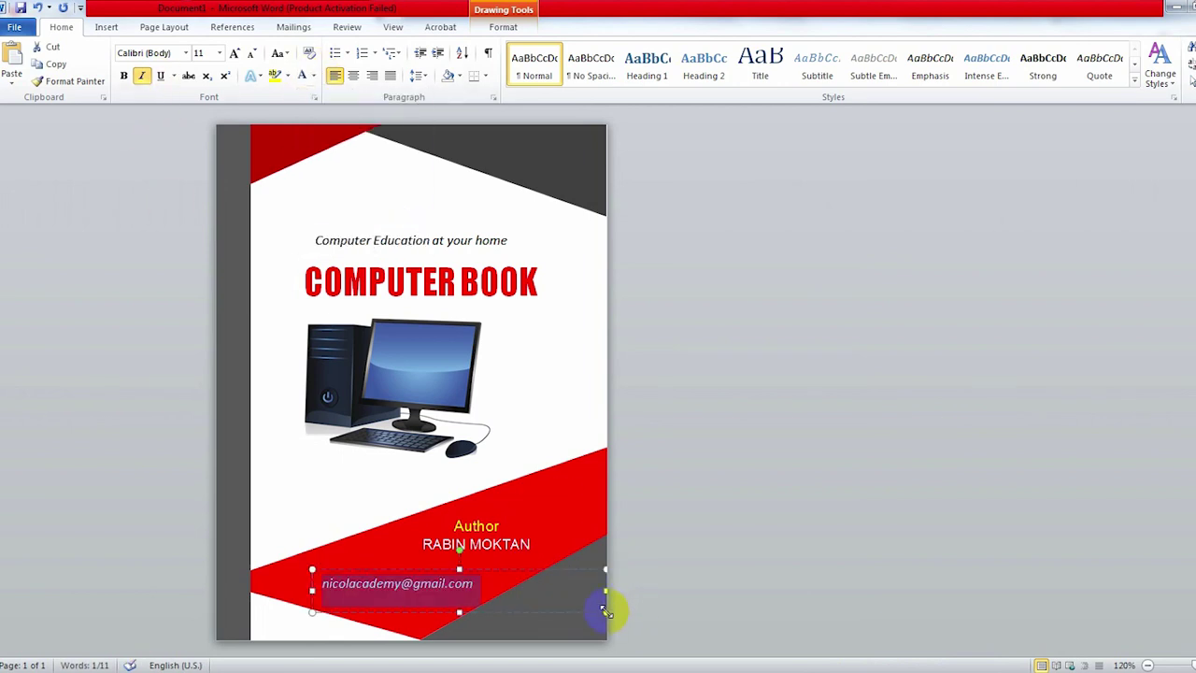
# Step: Shrink the e-mail box and place it in the lower-right grey corner
pyautogui.moveTo(606, 611); pyautogui.dragTo(490, 596)
pyautogui.click(433, 571)
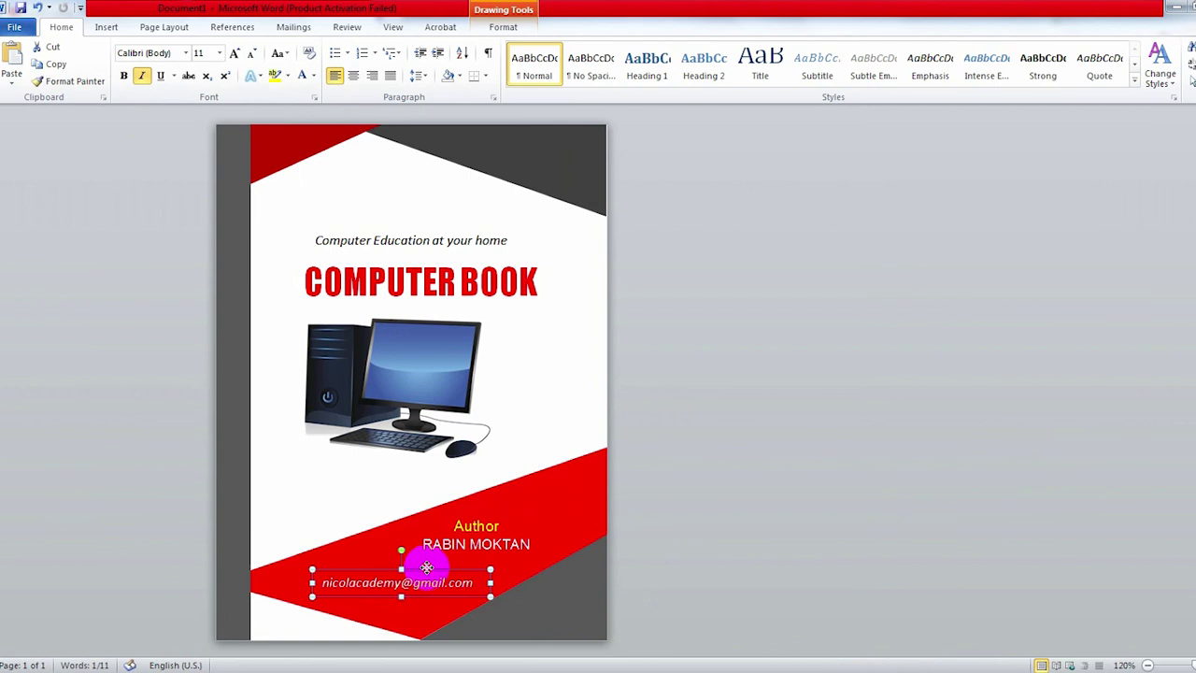
pyautogui.moveTo(426, 567); pyautogui.dragTo(575, 612)
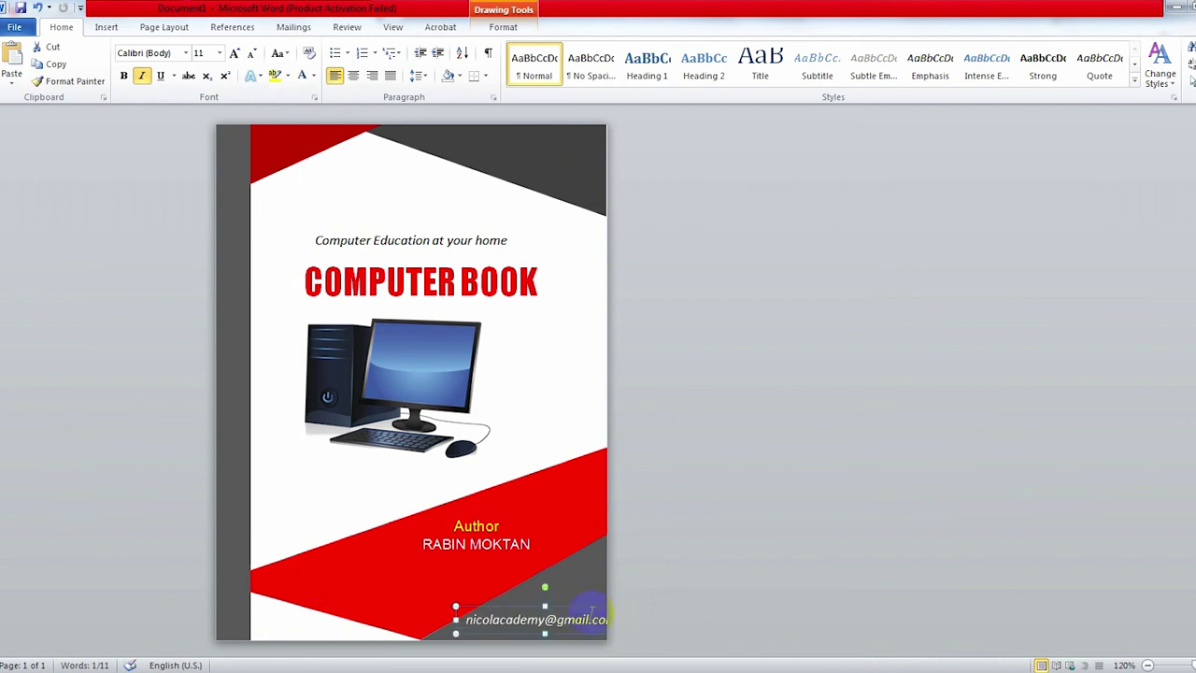
pyautogui.doubleClick(579, 619)
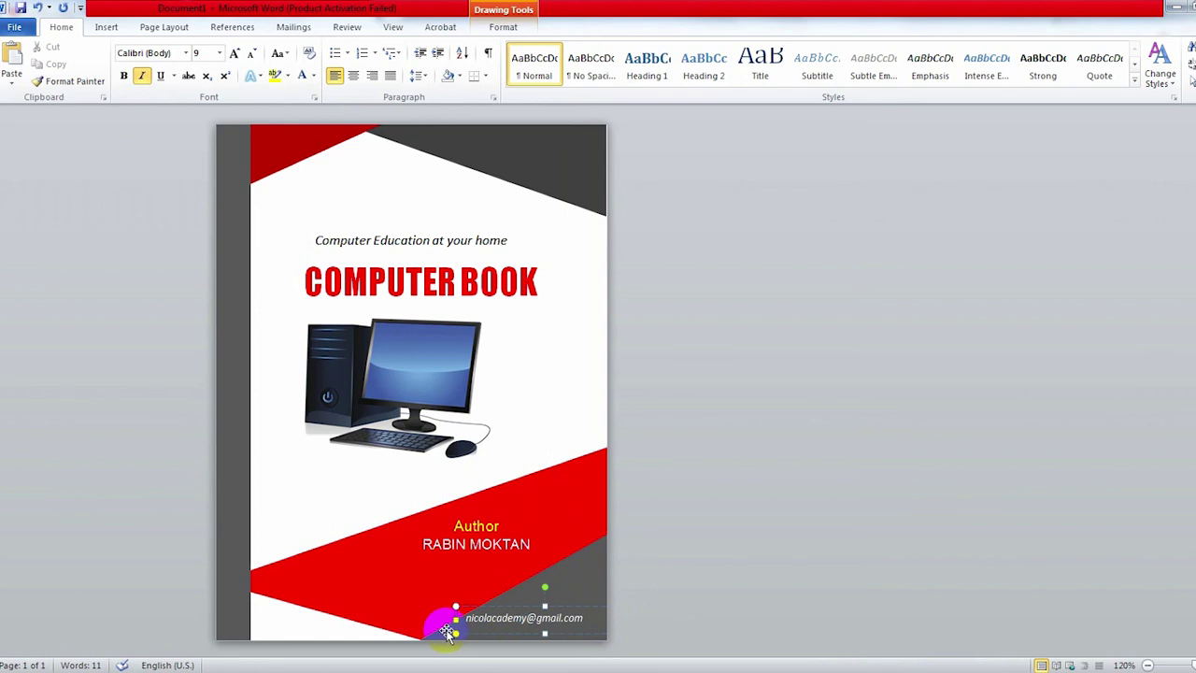
pyautogui.moveTo(454, 620); pyautogui.dragTo(465, 619)
pyautogui.moveTo(476, 618); pyautogui.dragTo(507, 608)
pyautogui.click(598, 539)
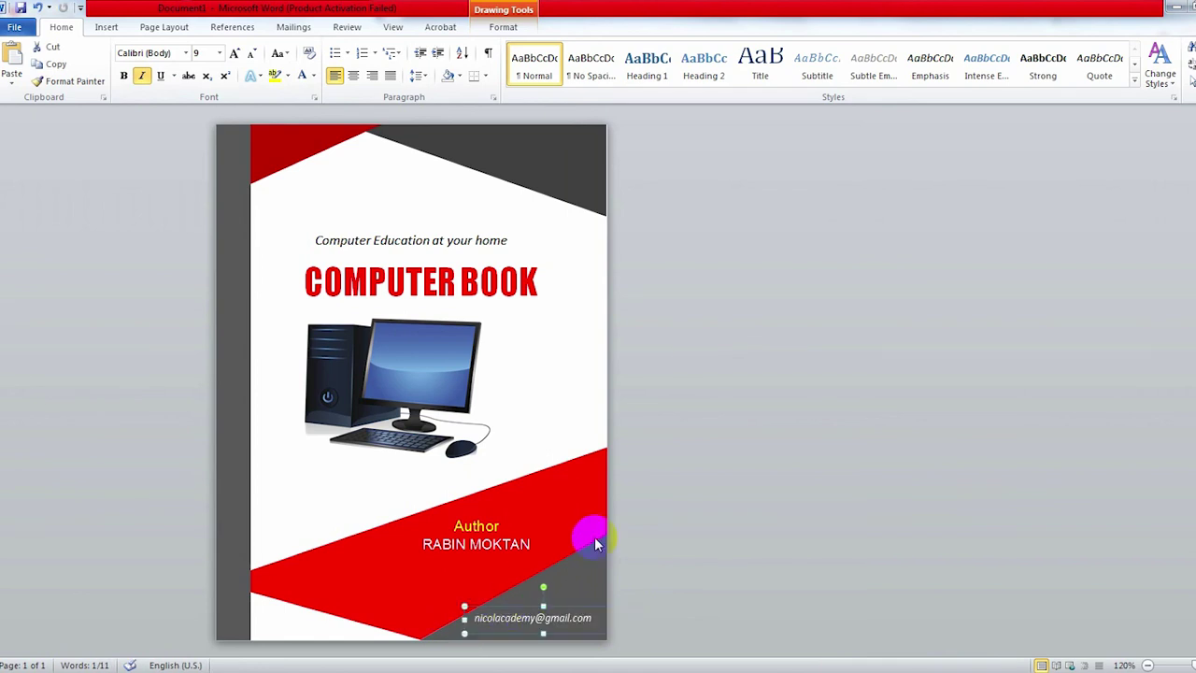
pyautogui.keyDown('ctrl'); pyautogui.scroll(-2, 553, 433); pyautogui.keyUp('ctrl')
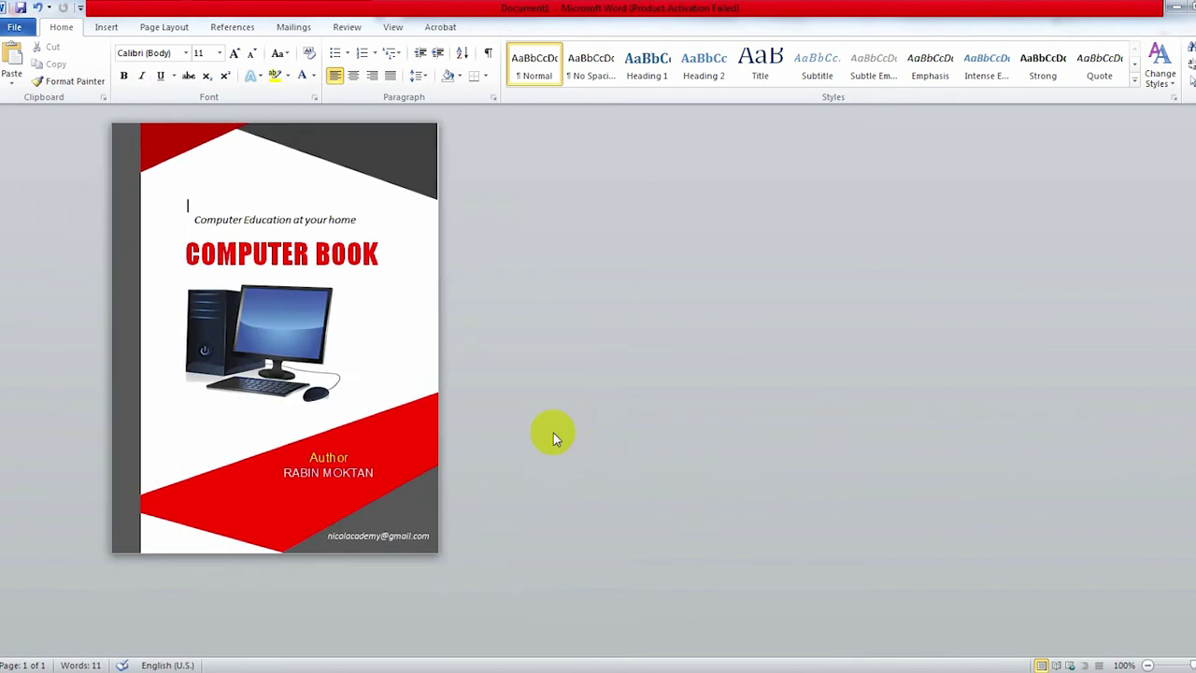
pyautogui.keyDown('ctrl'); pyautogui.scroll(1, 465, 458); pyautogui.keyUp('ctrl')
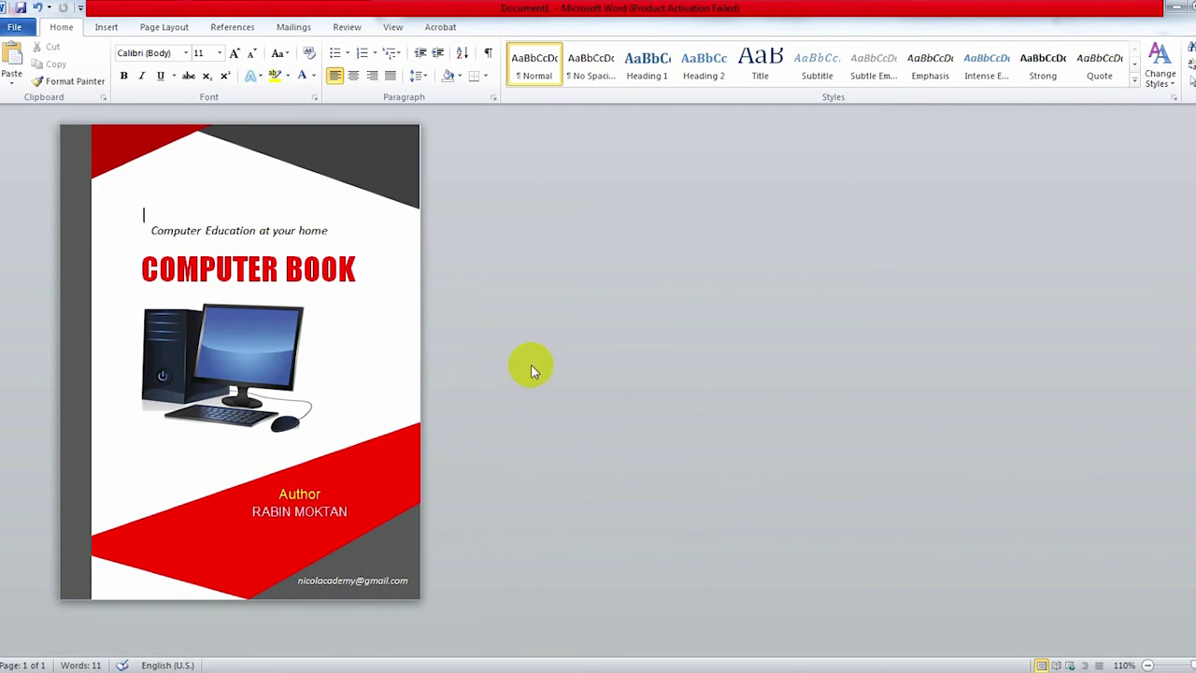
# Step: Save As PDF to the Desktop under the name 'Computer Cover Page Design'
pyautogui.click(15, 27)
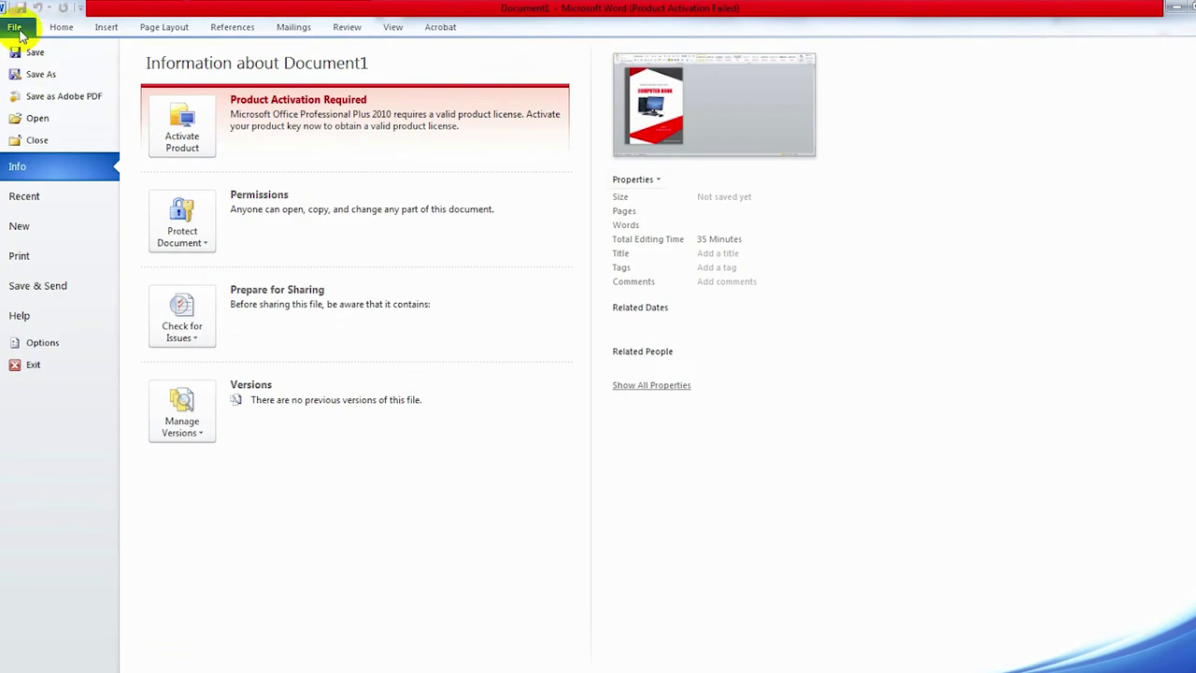
pyautogui.click(67, 75)
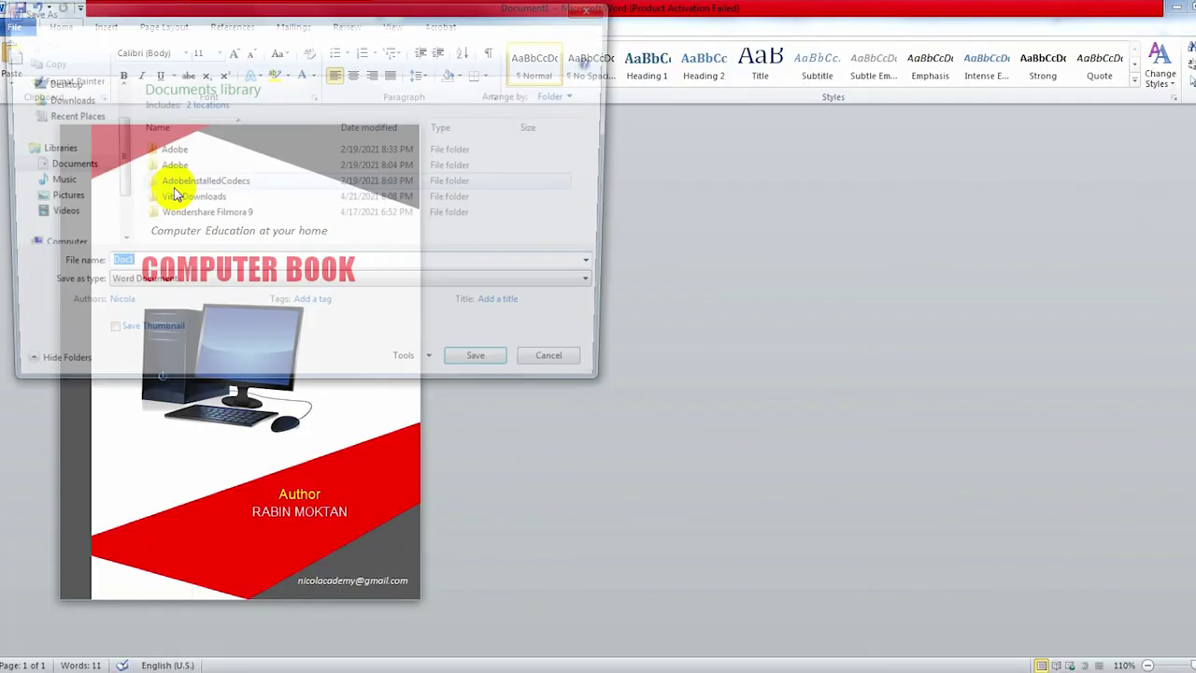
pyautogui.click(182, 287)
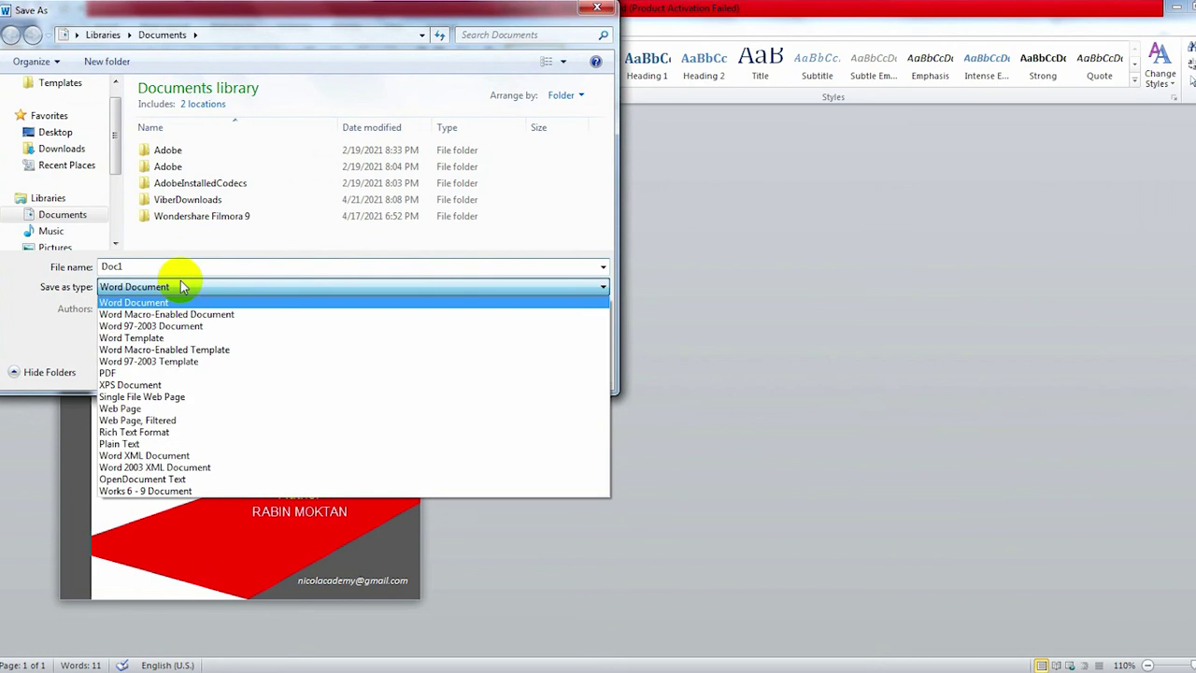
pyautogui.click(110, 374)
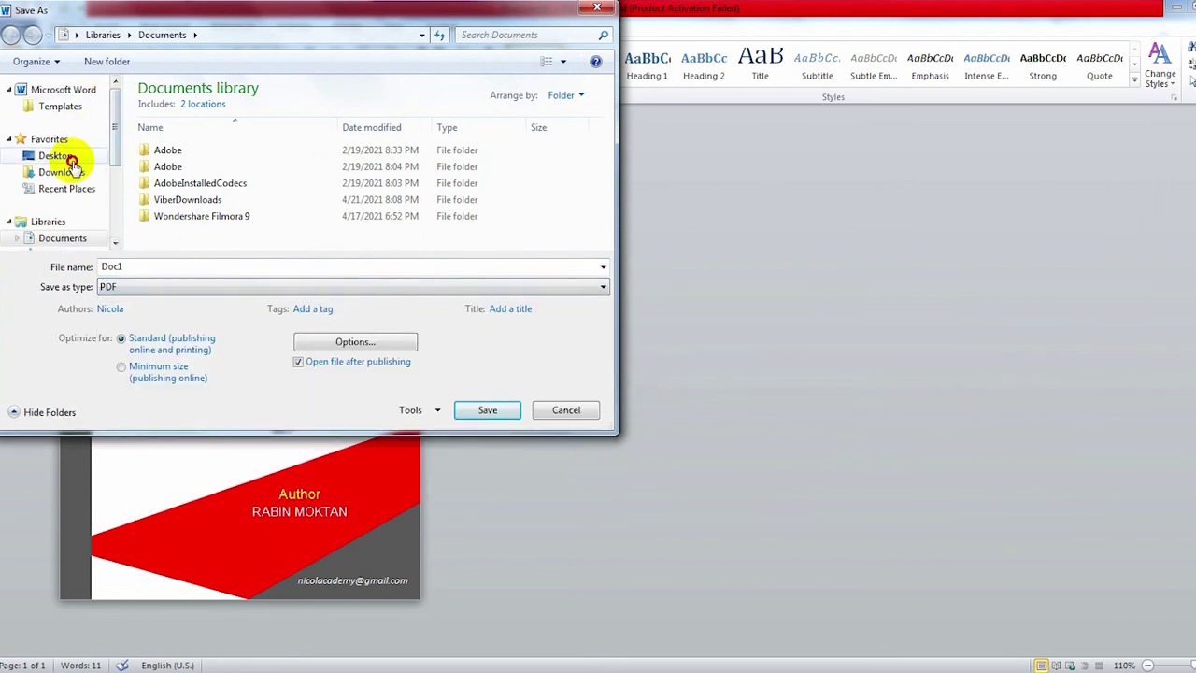
pyautogui.click(52, 155)
pyautogui.doubleClick(166, 267)
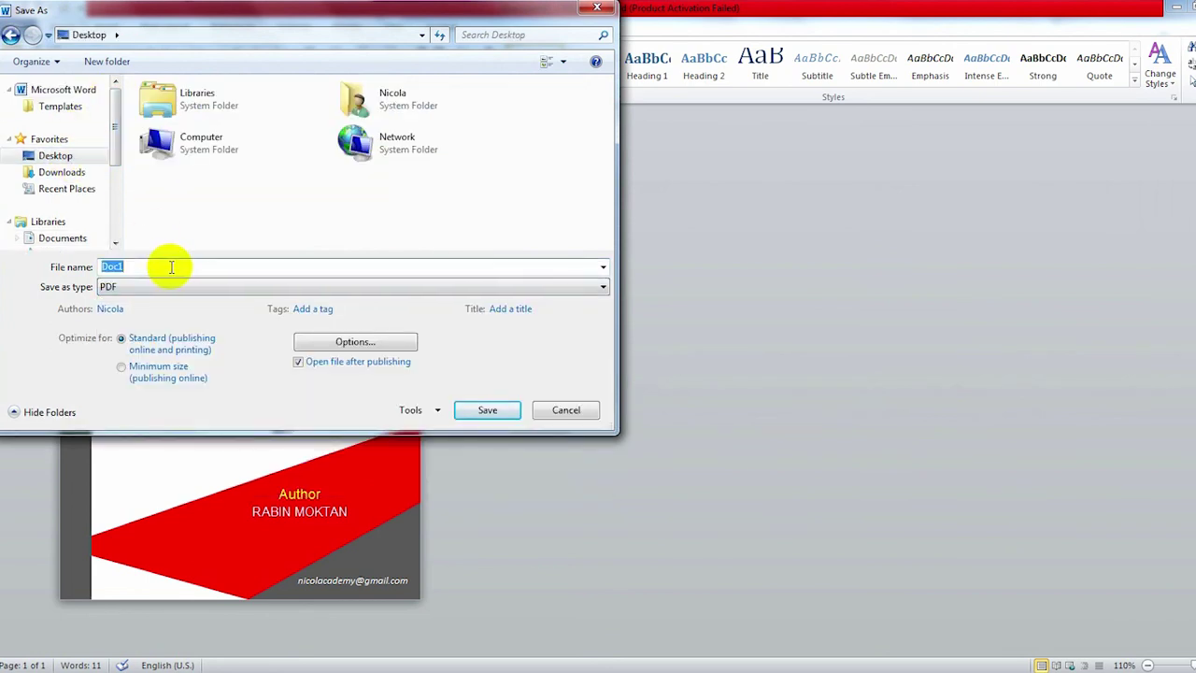
pyautogui.write('Computer Cover Page Design')
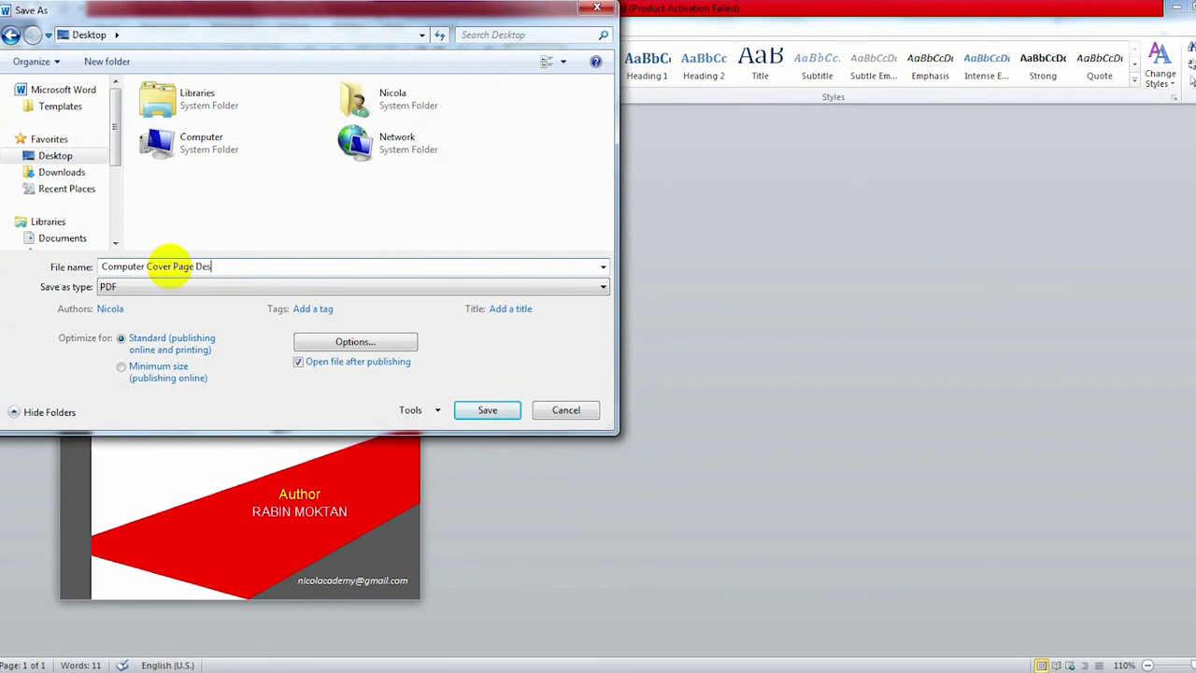
pyautogui.click(488, 410)
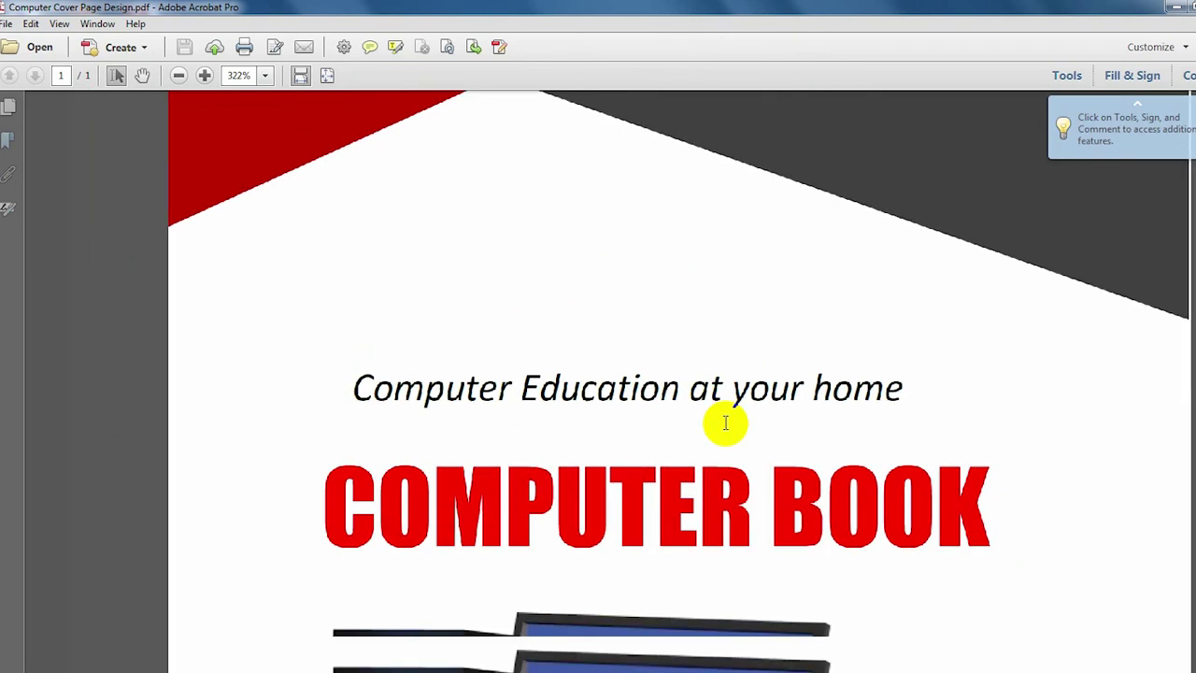
# Step: Scroll the exported PDF in Acrobat to view the entire cover page
pyautogui.scroll(-5, 687, 426)
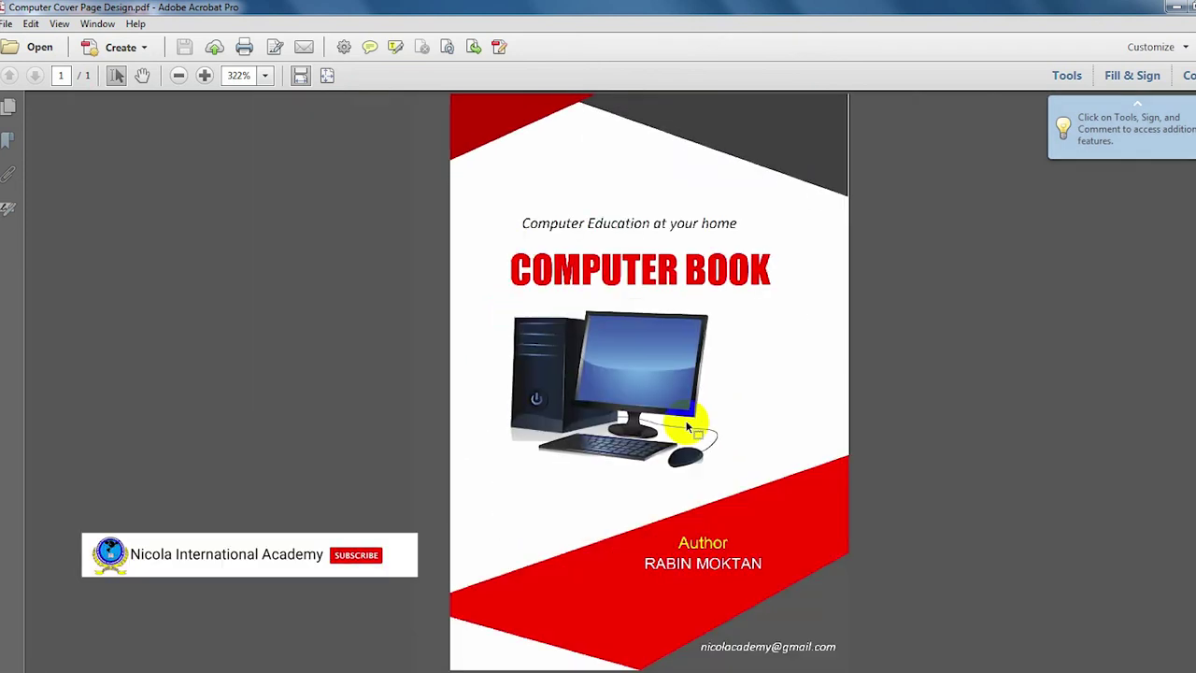